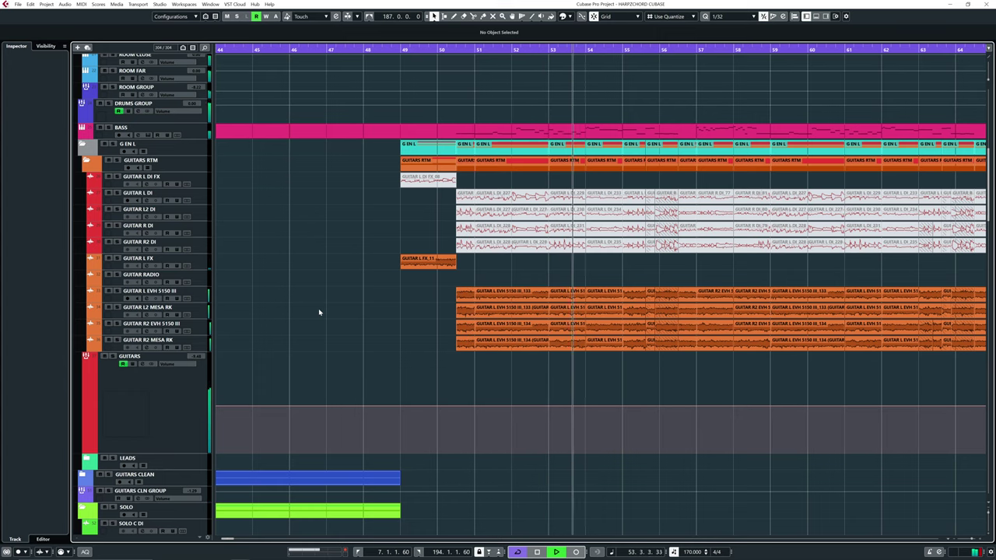
# Put the playhead back at bar 49 and enable the high-cut filter in GUITAR L FX's EQ.
pyautogui.click(402, 50)
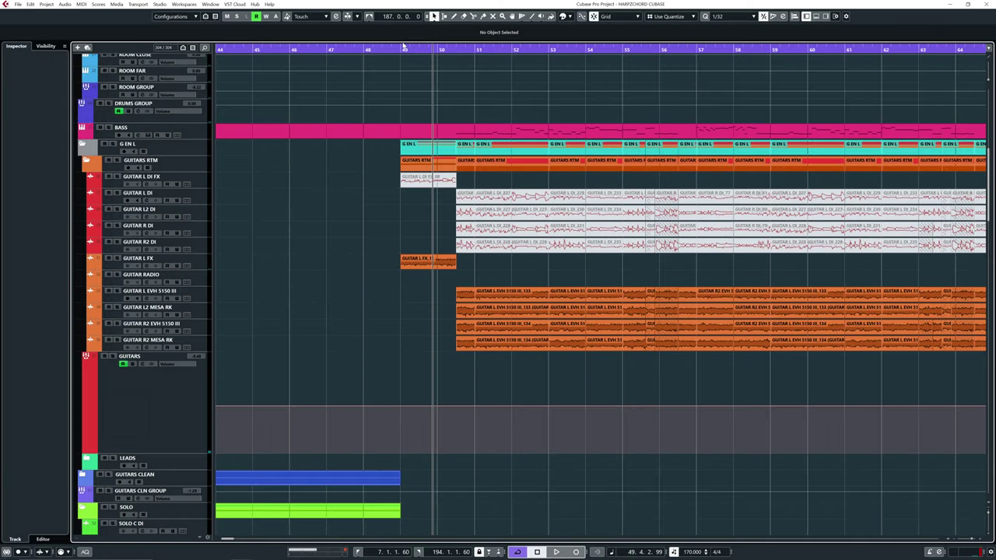
pyautogui.click(403, 46)
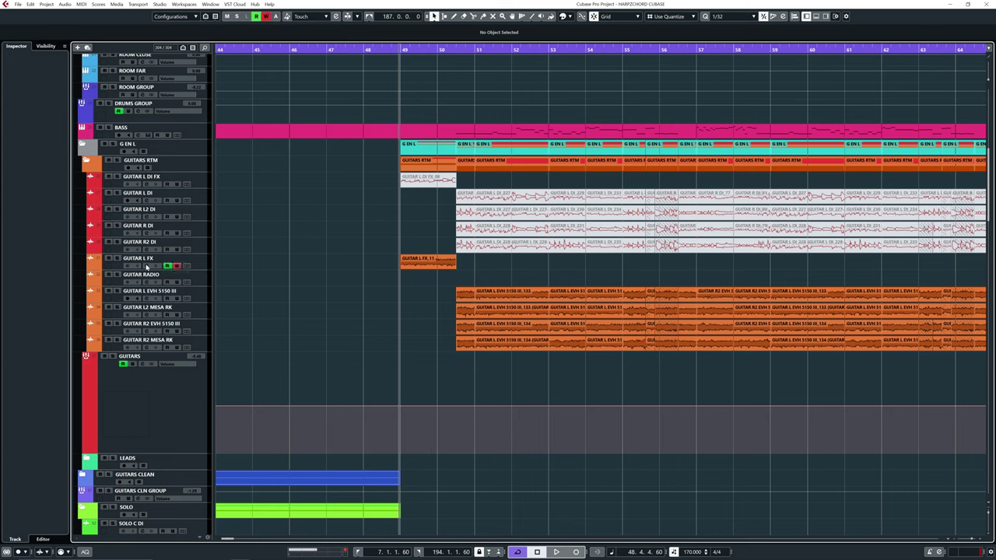
pyautogui.click(146, 266)
pyautogui.moveTo(533, 387); pyautogui.dragTo(433, 294)
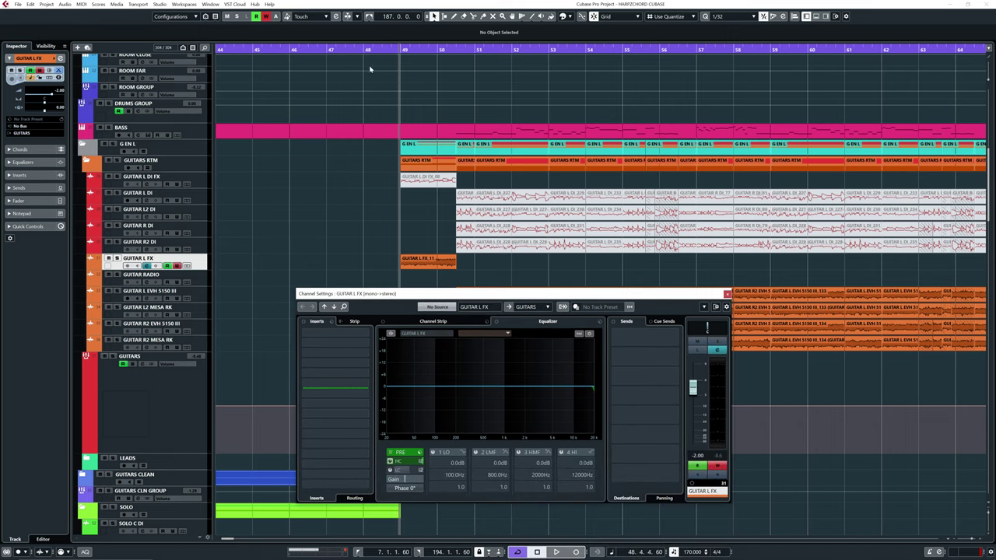
pyautogui.click(363, 49)
# Record a high-cut frequency sweep around bar 49 during playback, then close the channel settings.
pyautogui.press('space')
pyautogui.click(390, 461)
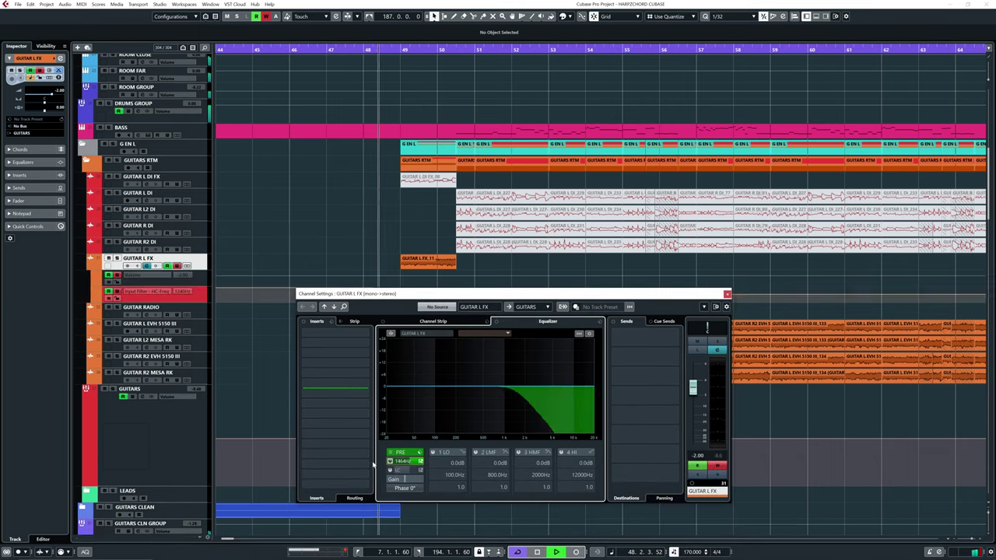
pyautogui.moveTo(360, 467); pyautogui.dragTo(401, 468)
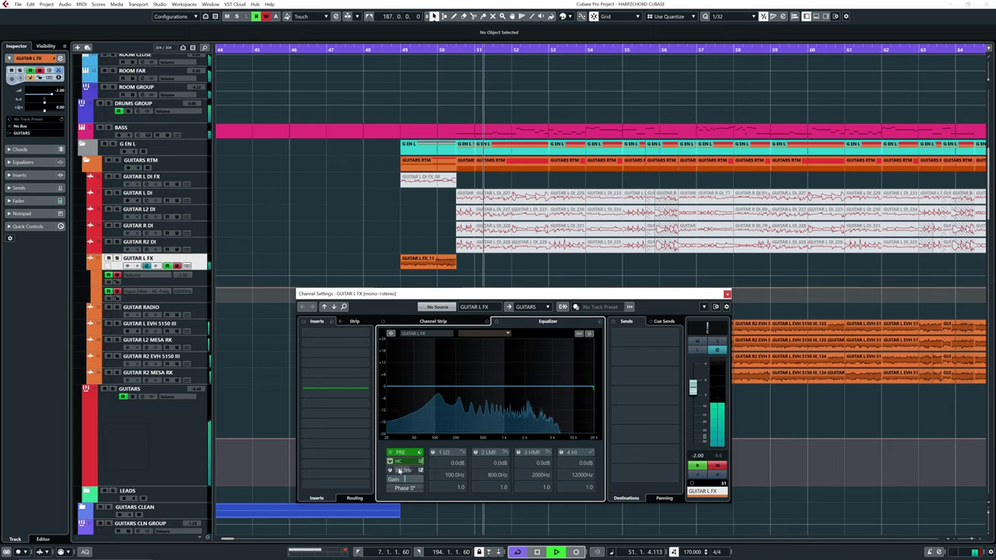
pyautogui.click(726, 295)
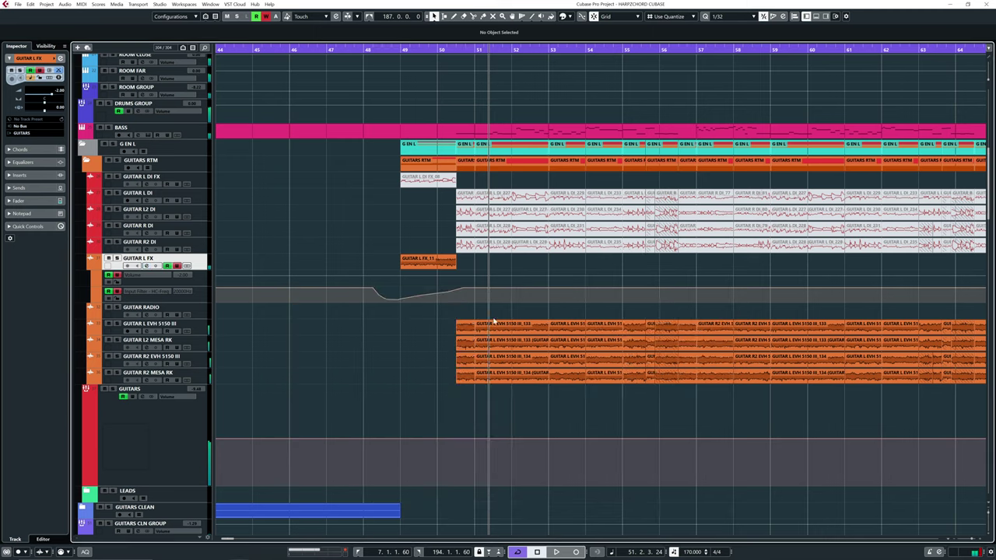
# Enlarge the HC-Freq automation lane and lower the line before bar 49.
pyautogui.click(191, 300)
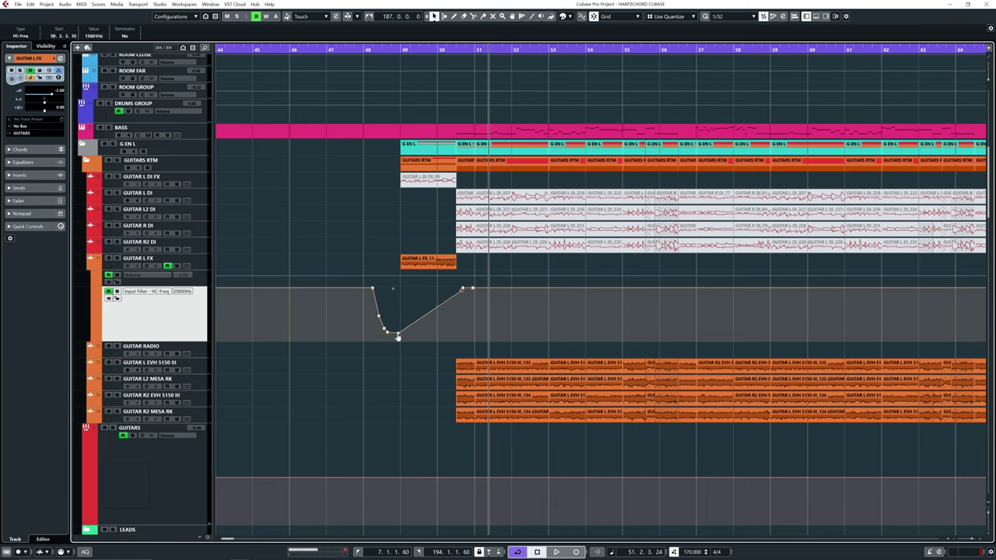
pyautogui.moveTo(374, 291); pyautogui.dragTo(383, 332)
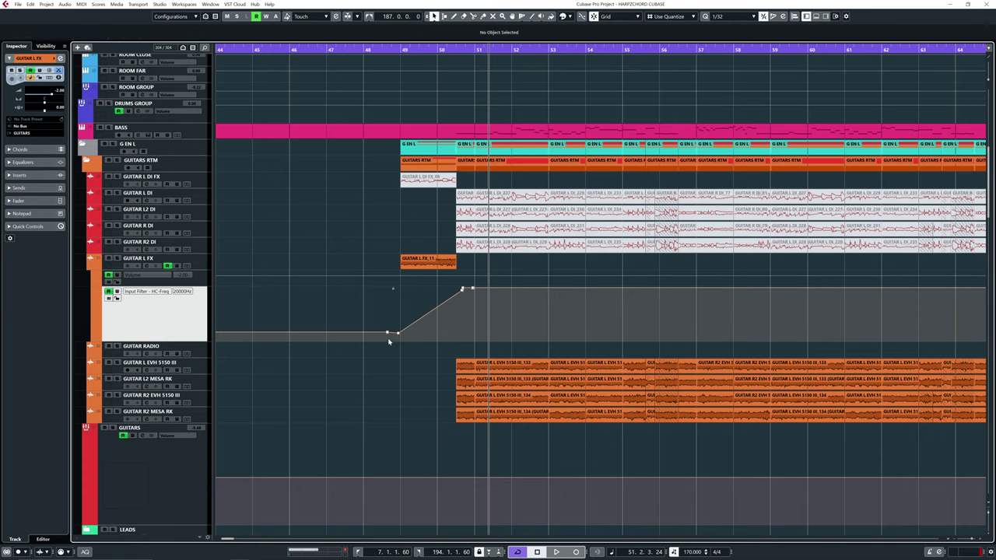
pyautogui.moveTo(398, 334); pyautogui.dragTo(400, 343)
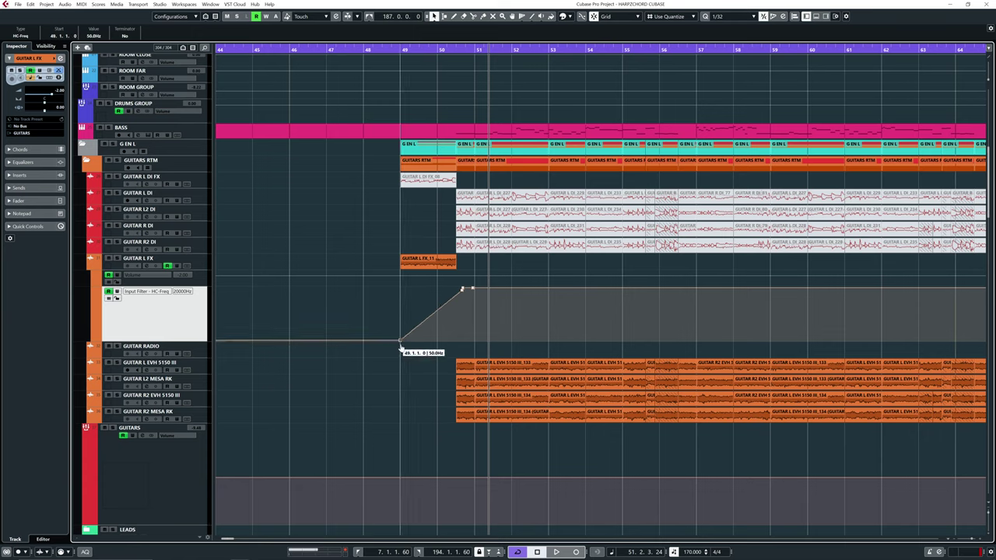
# Check the 20000 Hz point, pin the bar-49 point at 315.6 Hz, and replay from bar 47.
pyautogui.click(462, 291)
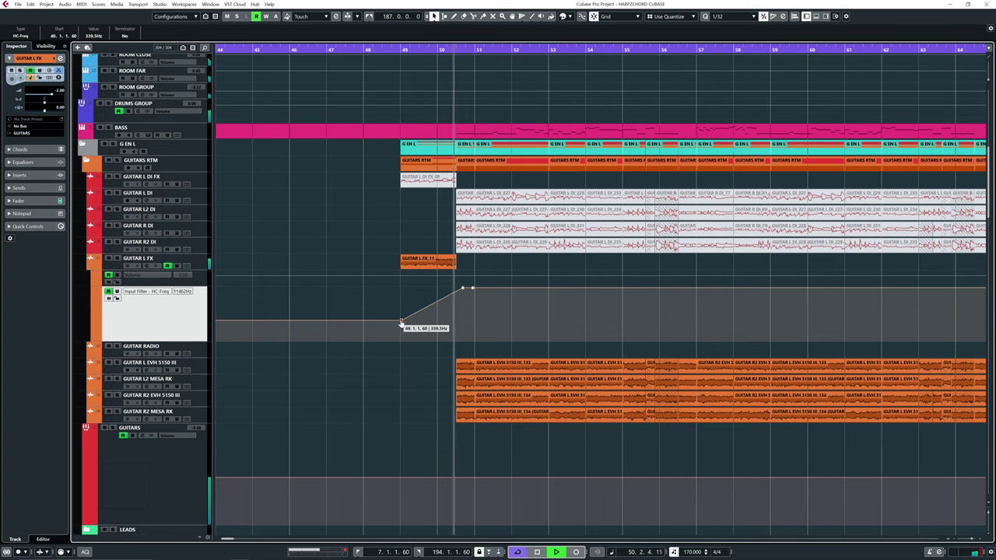
pyautogui.press('space')
pyautogui.moveTo(401, 323); pyautogui.dragTo(400, 324)
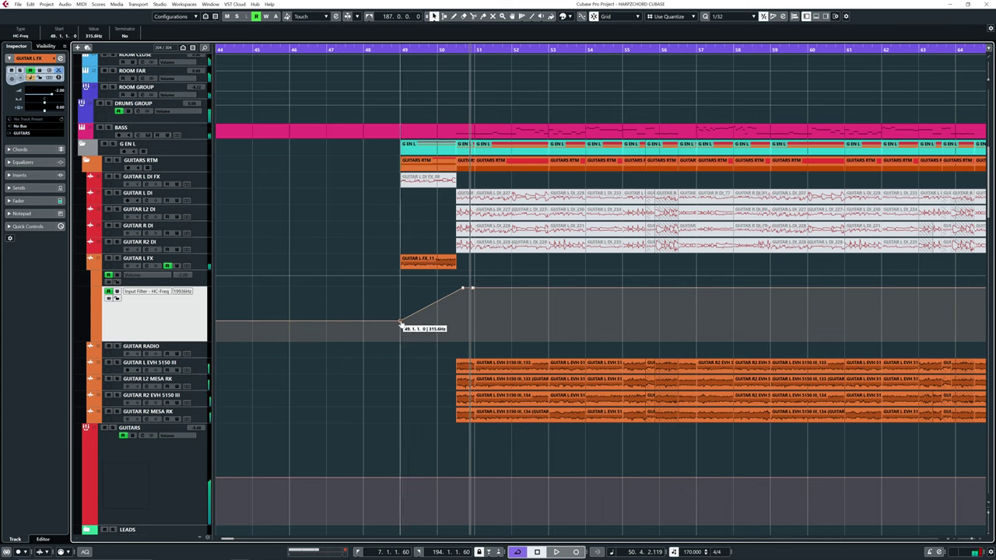
pyautogui.click(327, 49)
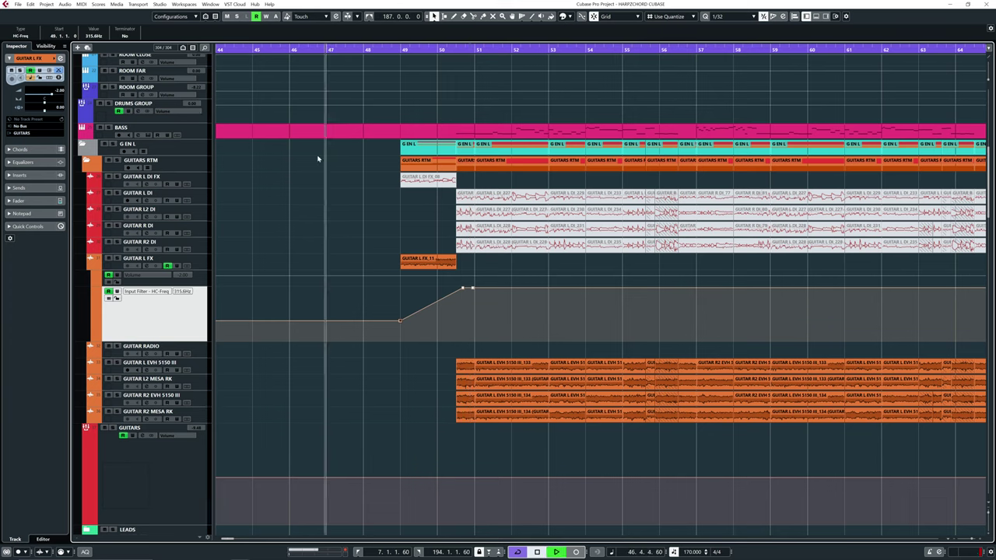
pyautogui.press('space')
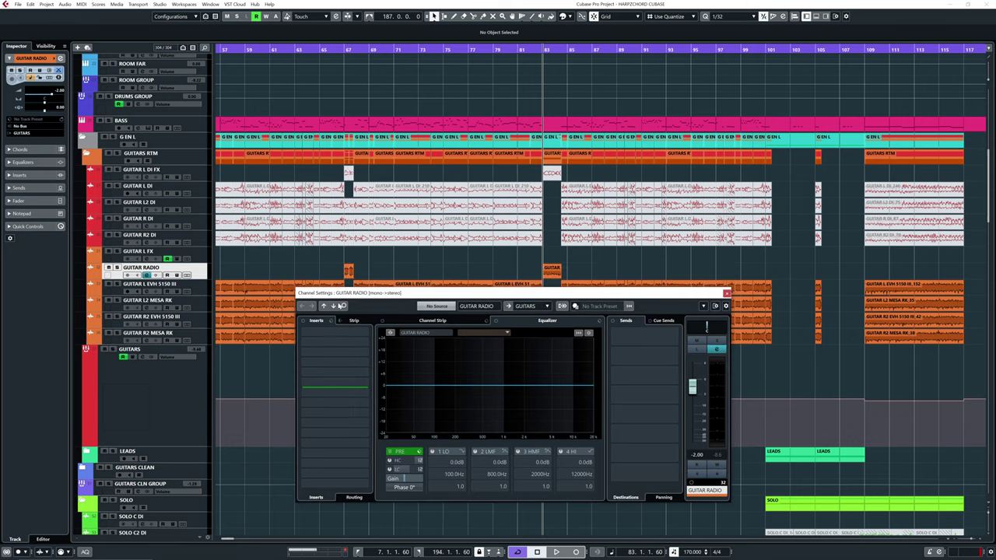
# Enable GUITAR RADIO's low cut, loop the bar-83 GUITAR event, and set low cut to 21.4 Hz.
pyautogui.click(389, 469)
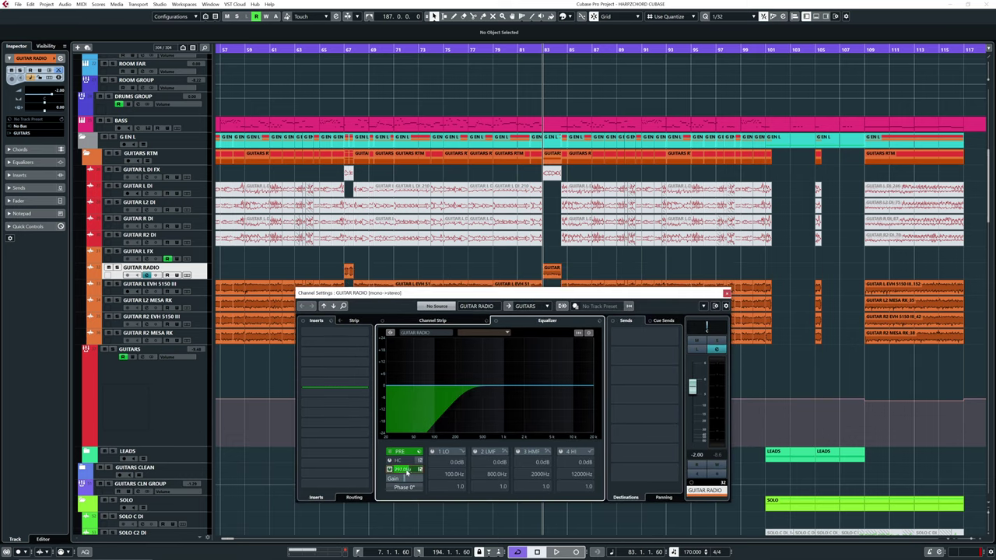
pyautogui.click(553, 270)
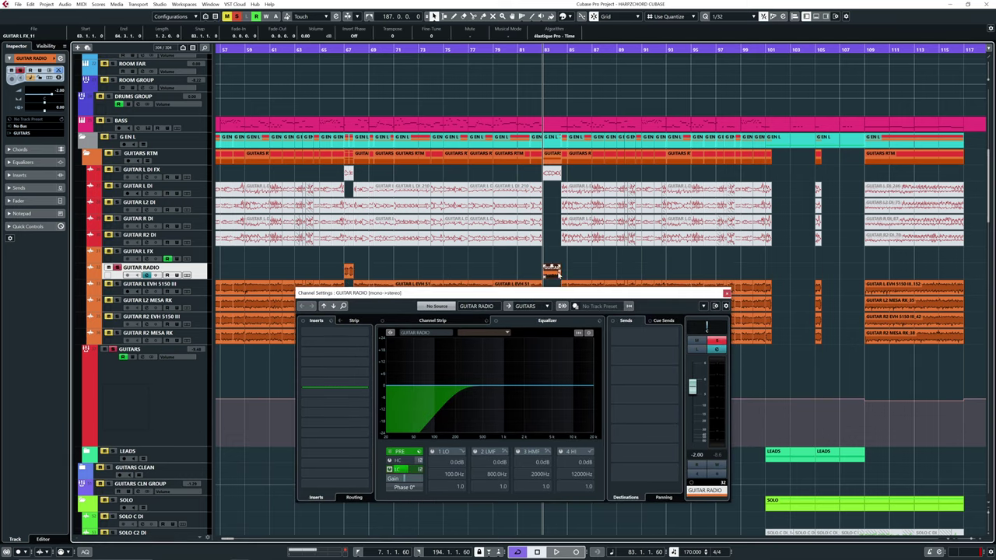
pyautogui.press('p')
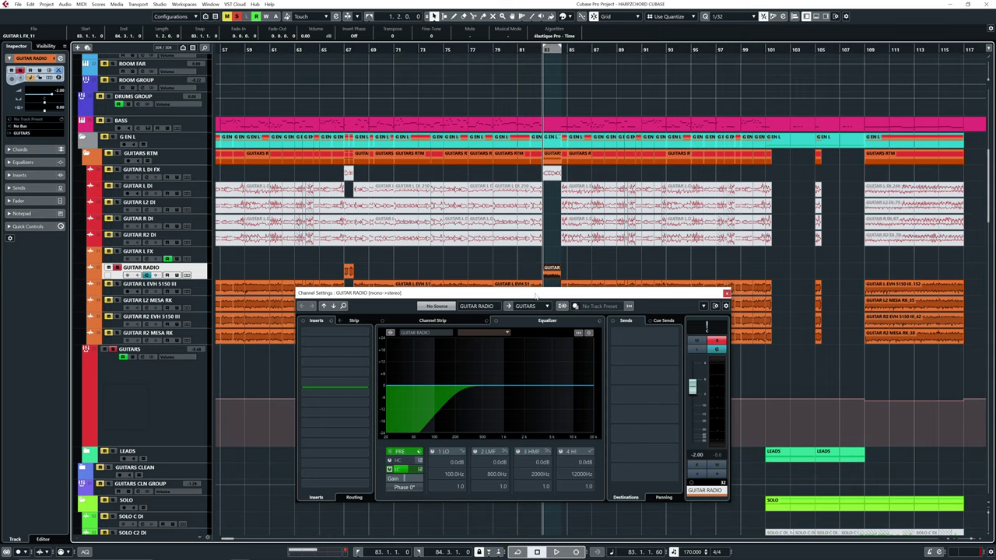
pyautogui.press('space')
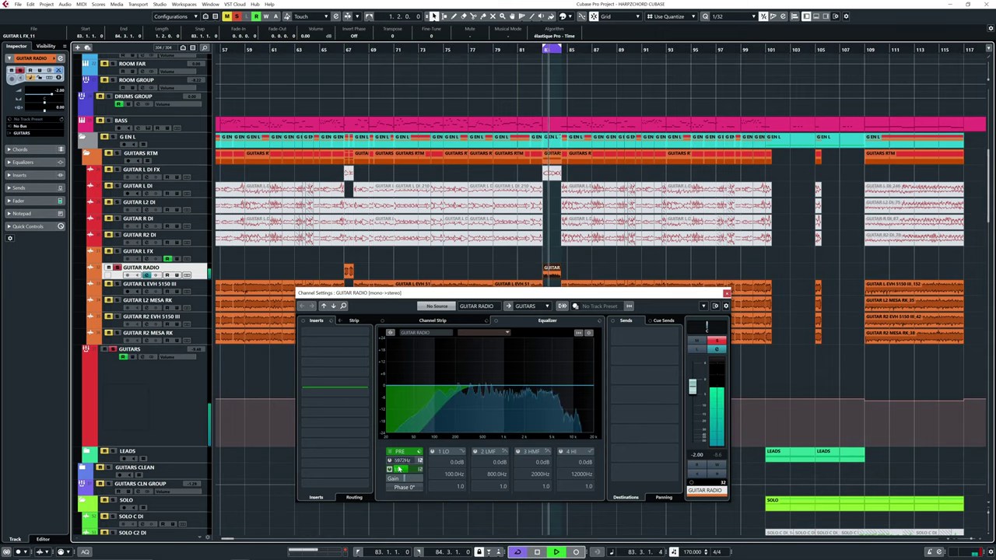
pyautogui.moveTo(400, 470)
pyautogui.mouseDown()
pyautogui.moveTo(382, 476)
pyautogui.moveTo(397, 476)
pyautogui.mouseUp()
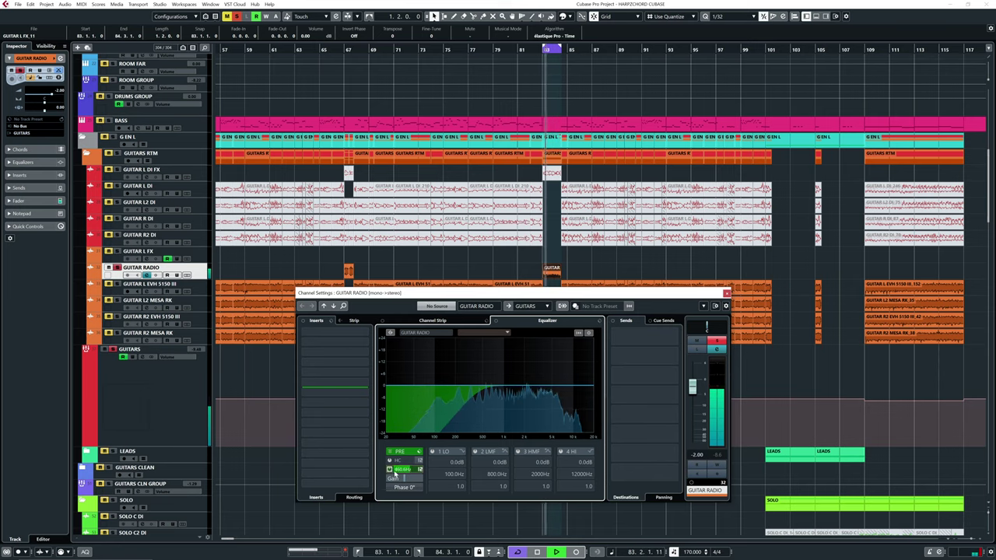
# Enable the high cut at about 1049 Hz and try a mid boost near 2 kHz.
pyautogui.click(390, 460)
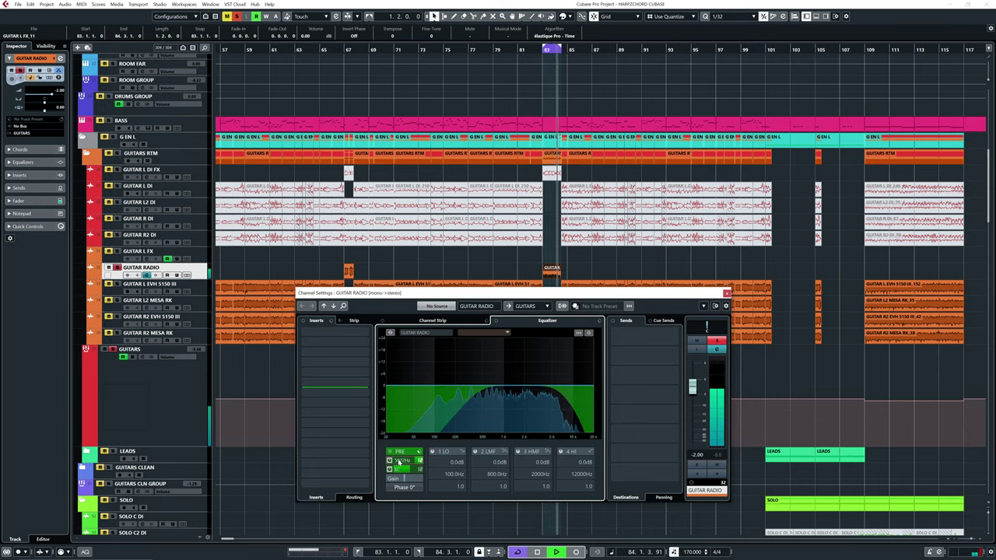
pyautogui.moveTo(410, 465); pyautogui.dragTo(389, 460)
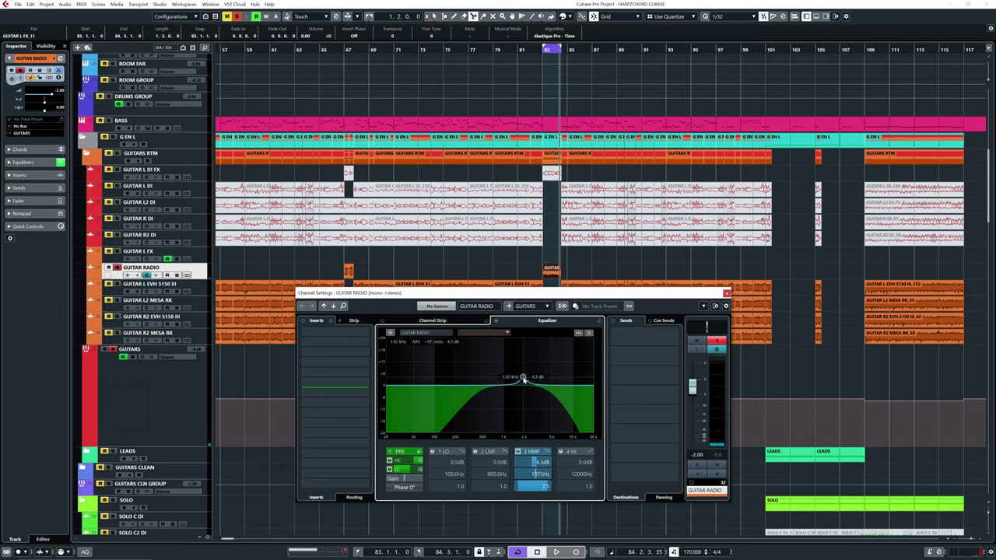
pyautogui.moveTo(522, 377); pyautogui.dragTo(525, 371)
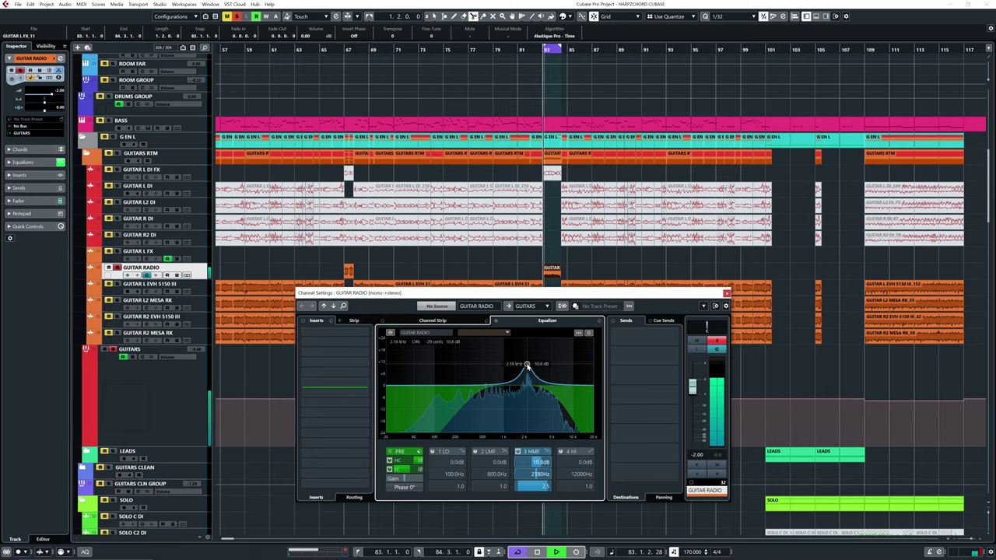
pyautogui.moveTo(527, 366); pyautogui.dragTo(526, 386)
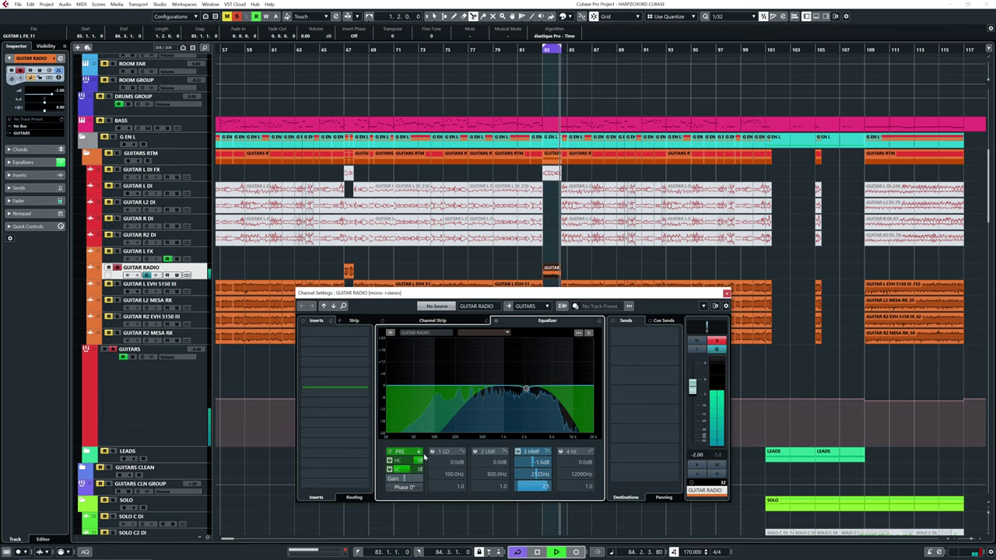
pyautogui.scroll(2, 410, 470)
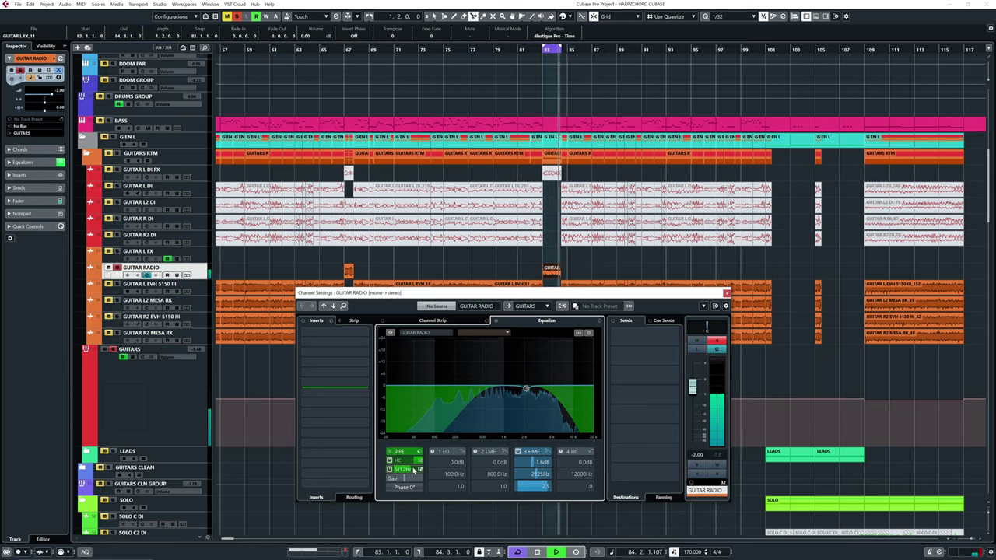
pyautogui.scroll(3, 413, 471)
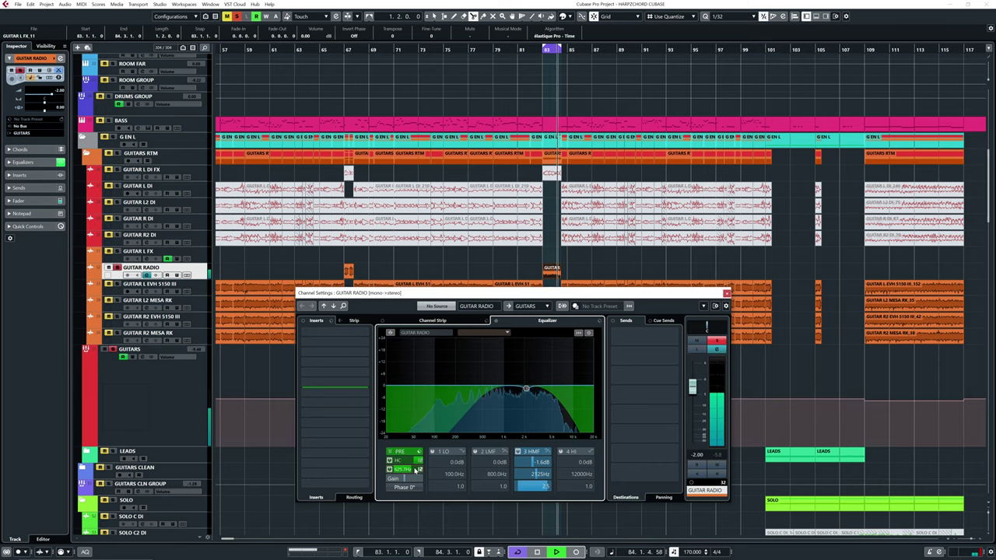
pyautogui.press('space')
pyautogui.click(725, 294)
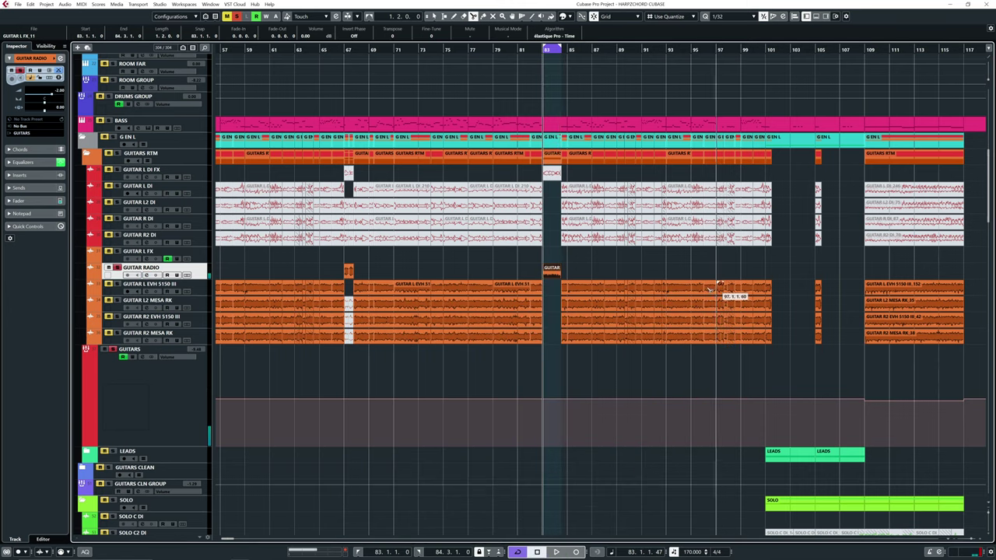
pyautogui.click(524, 49)
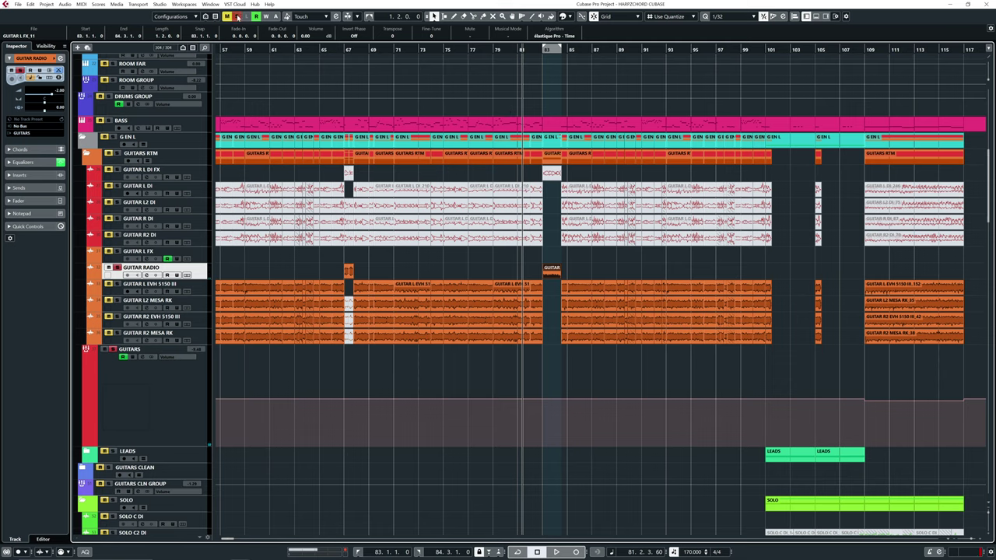
pyautogui.click(237, 17)
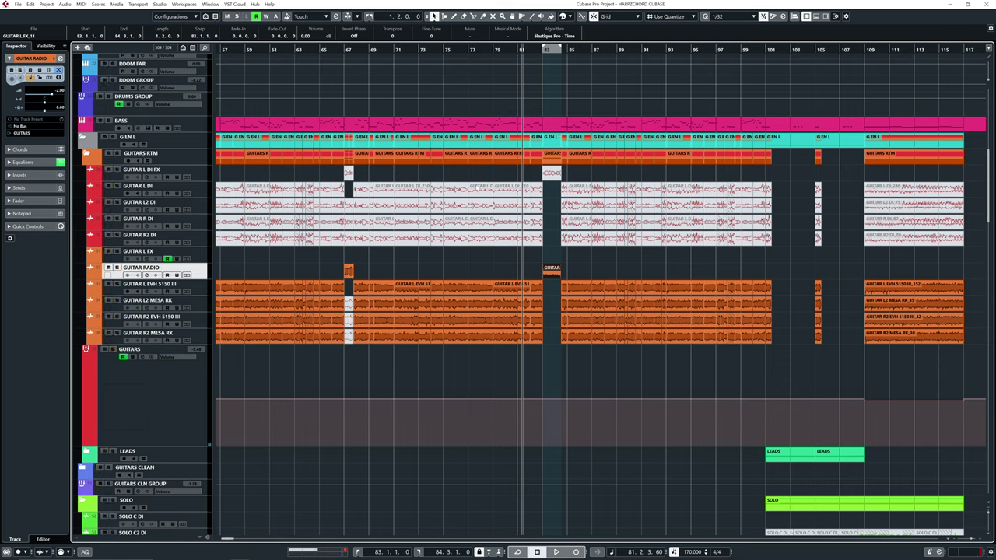
pyautogui.click(469, 273)
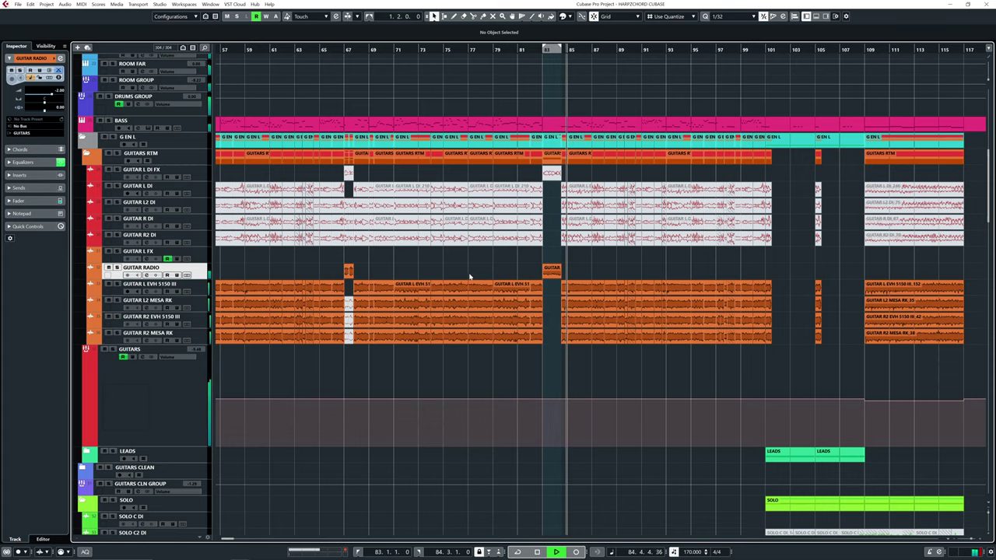
pyautogui.hscroll(3, 413, 275)
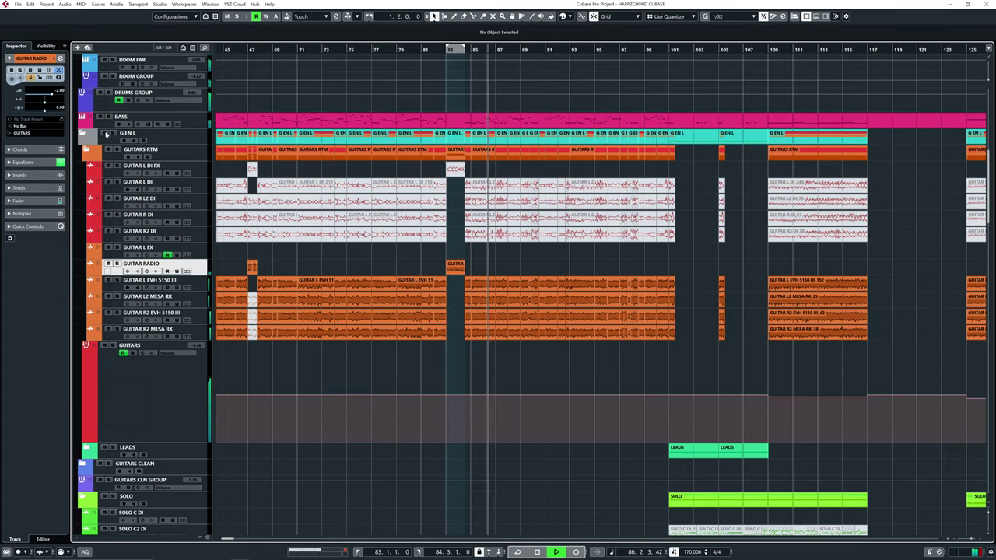
pyautogui.press('space')
pyautogui.click(61, 59)
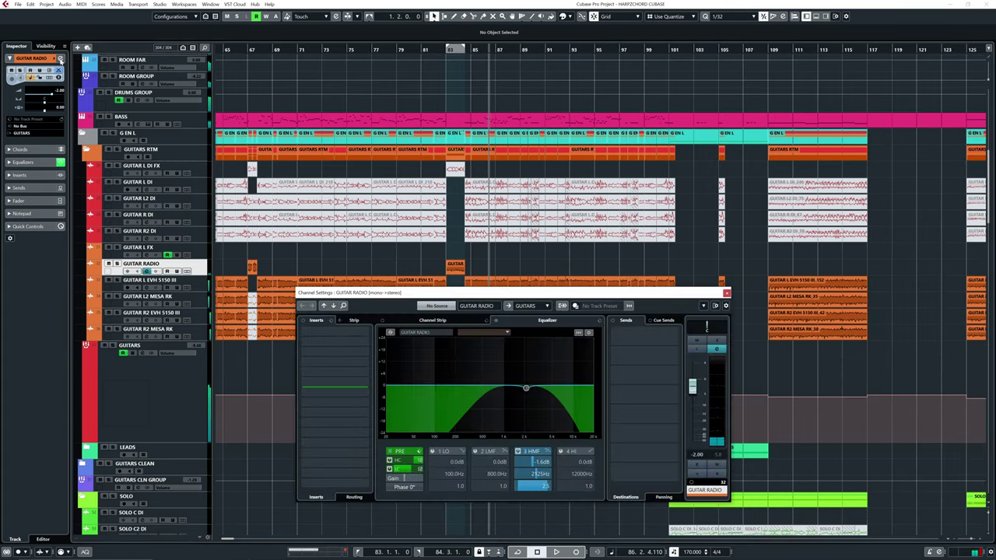
pyautogui.click(390, 459)
pyautogui.click(390, 469)
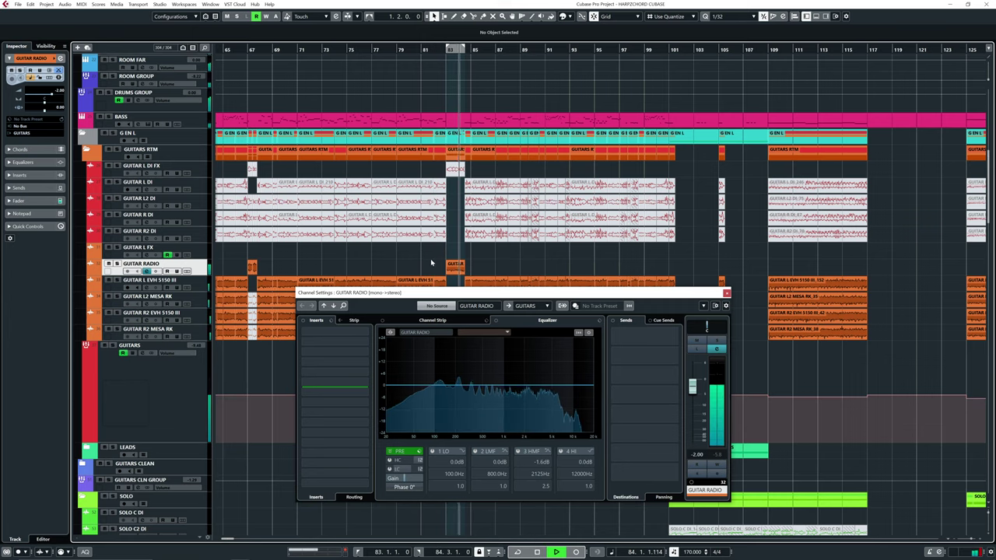
pyautogui.press('space')
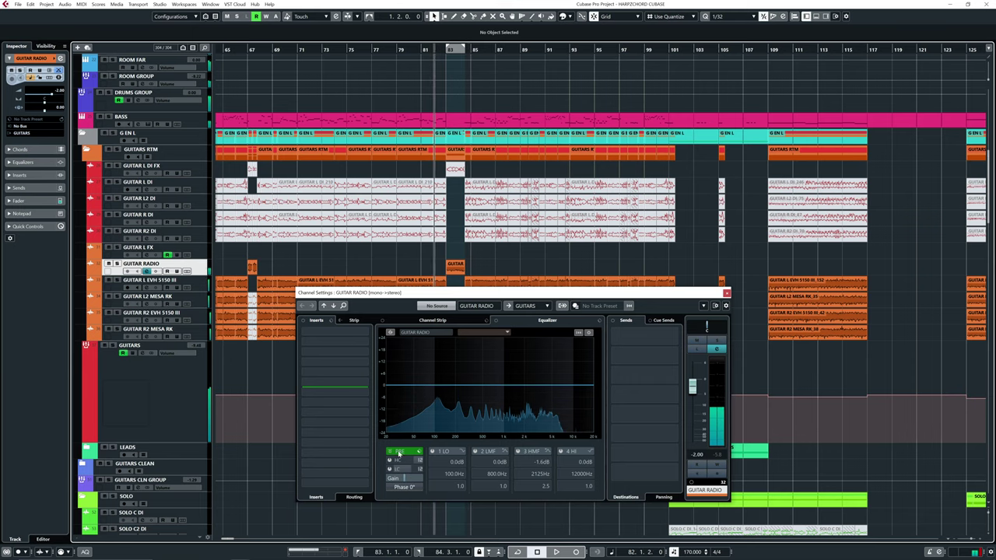
pyautogui.click(389, 469)
pyautogui.click(517, 451)
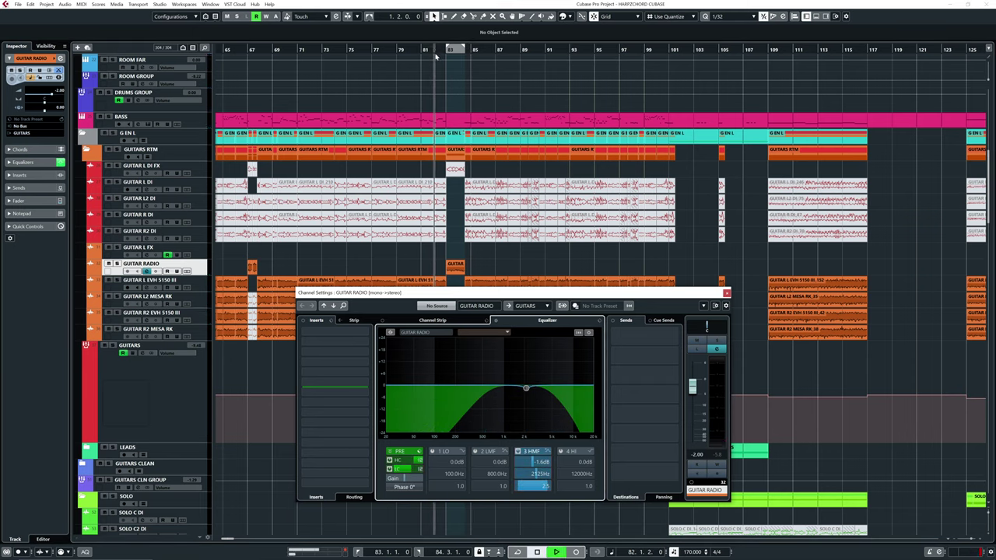
pyautogui.press('space')
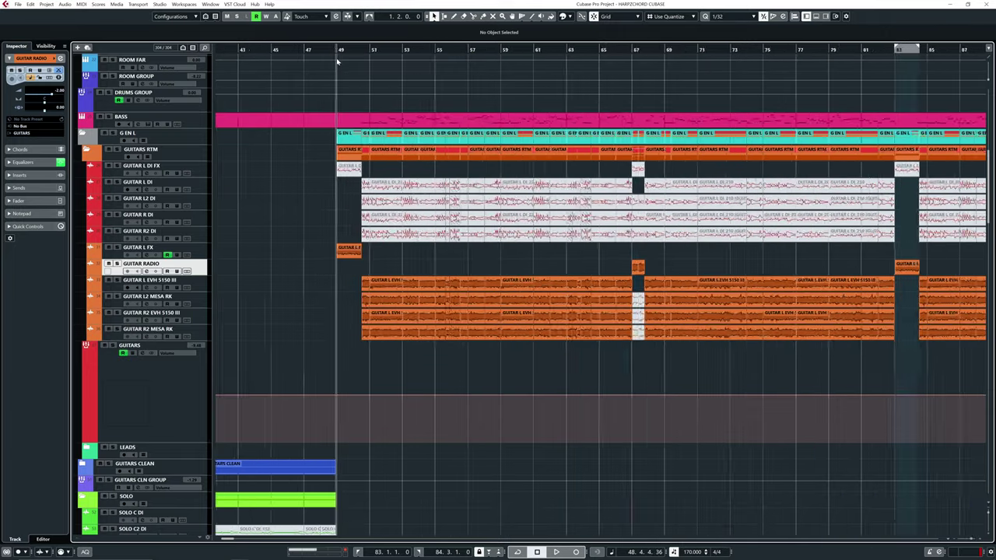
pyautogui.scroll(5, 338, 61)
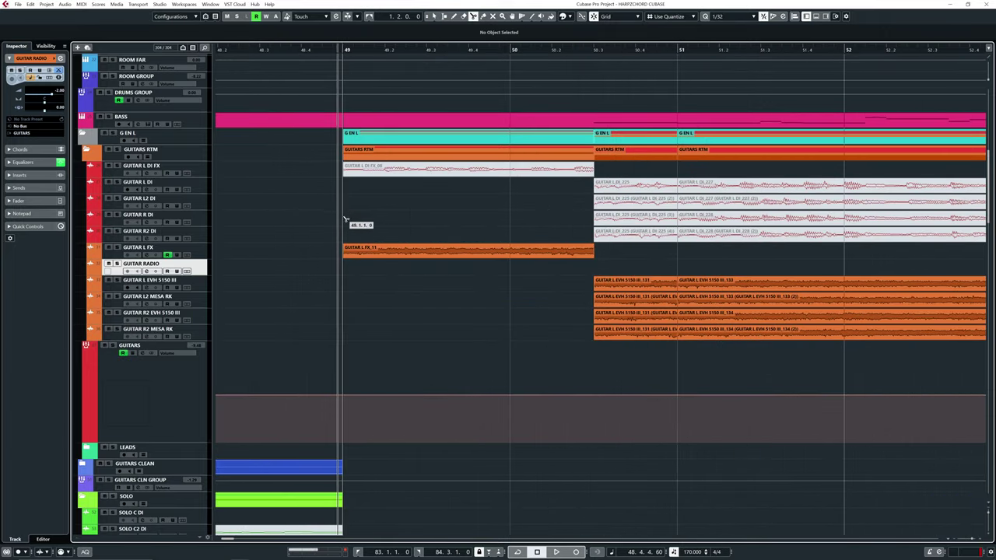
# Audition the passage briefly and zoom in closer on bar 49.
pyautogui.rightClick(336, 205)
pyautogui.press('space')
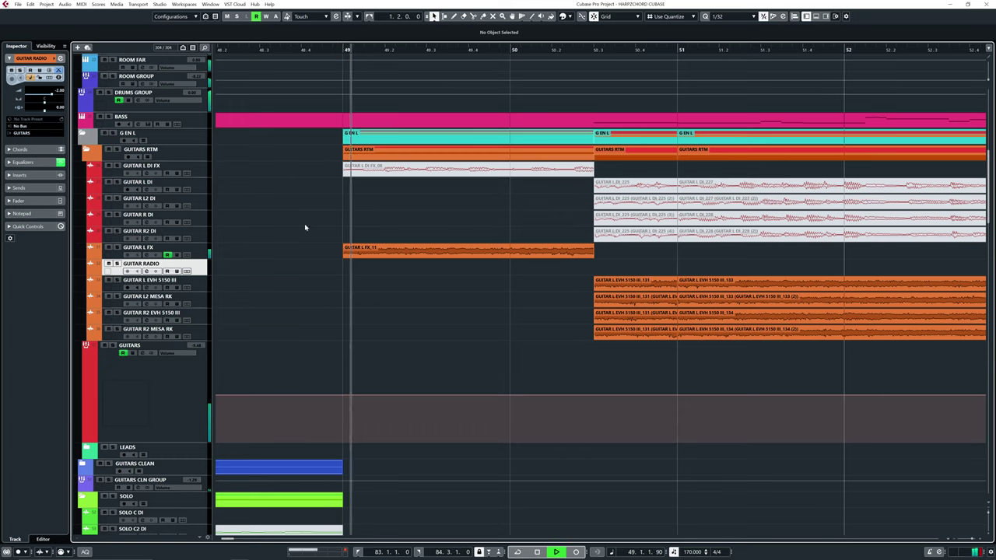
pyautogui.press('space')
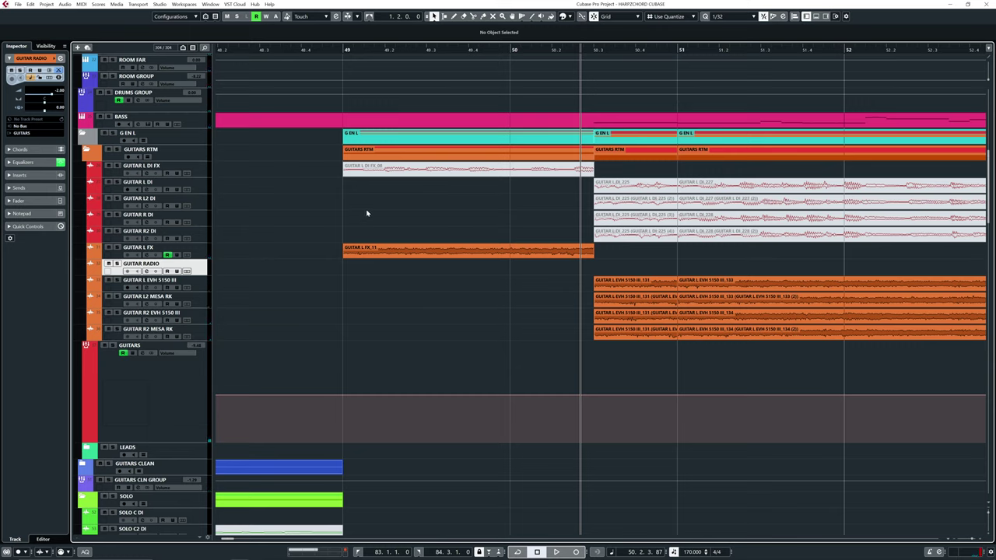
pyautogui.press('h')
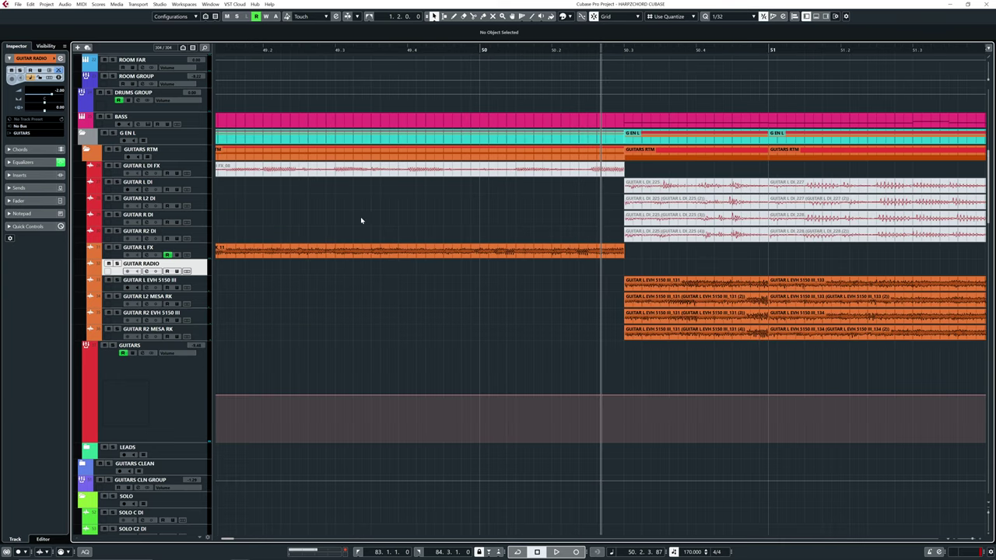
# Split the GUITAR L FX 11 event into slices at 49.1.2, 49.2.1, 49.4.1 and points between.
pyautogui.click(340, 212)
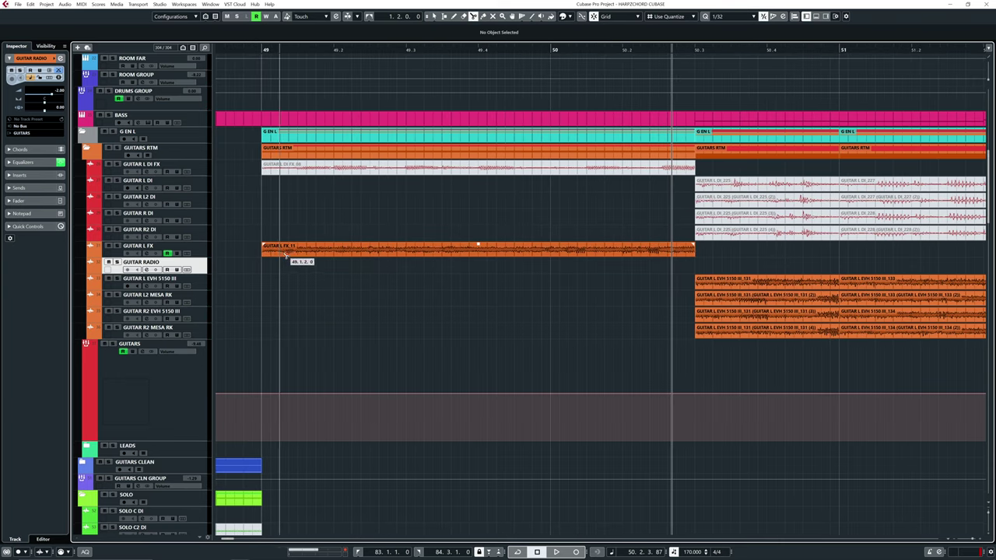
pyautogui.click(280, 248)
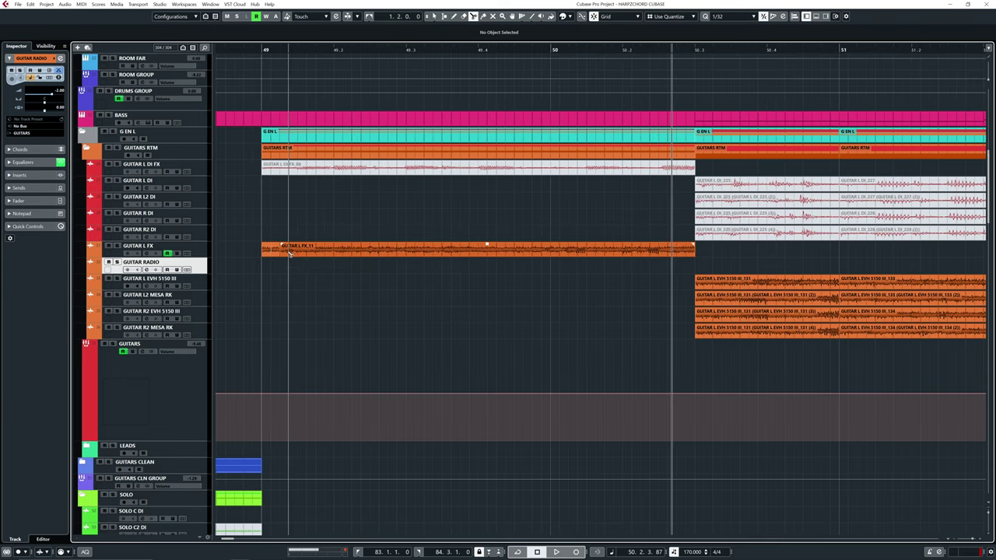
pyautogui.click(334, 249)
pyautogui.click(369, 248)
pyautogui.click(391, 249)
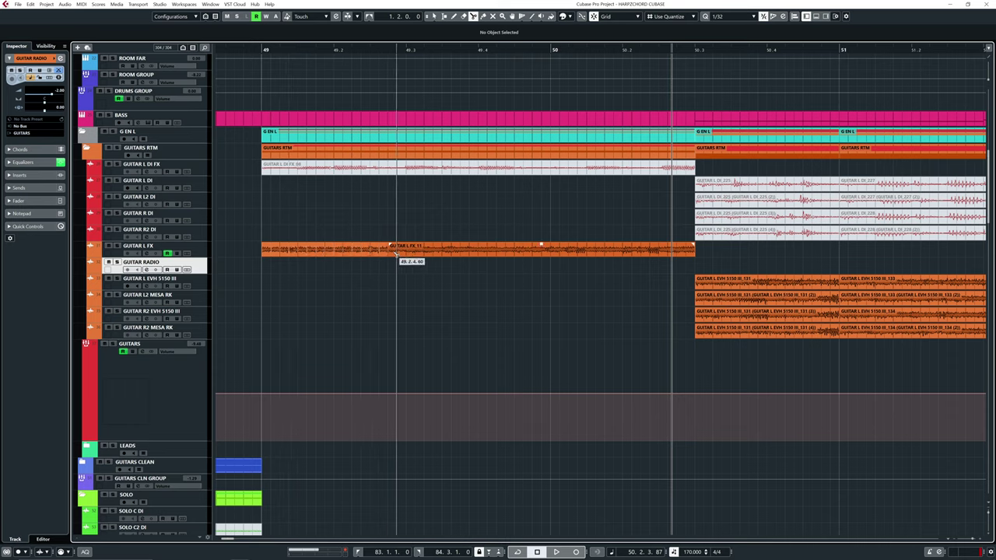
pyautogui.click(412, 249)
pyautogui.click(430, 249)
pyautogui.click(479, 249)
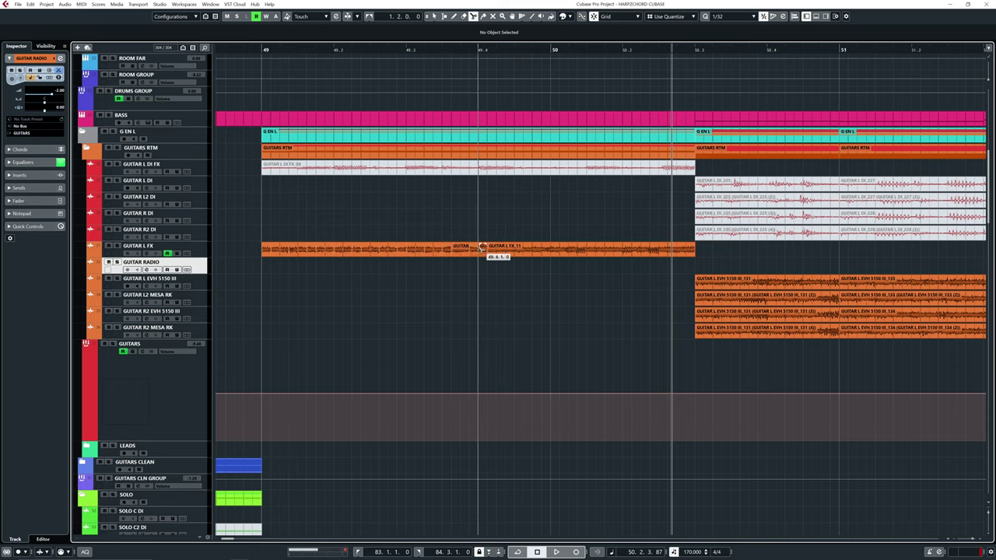
pyautogui.click(506, 249)
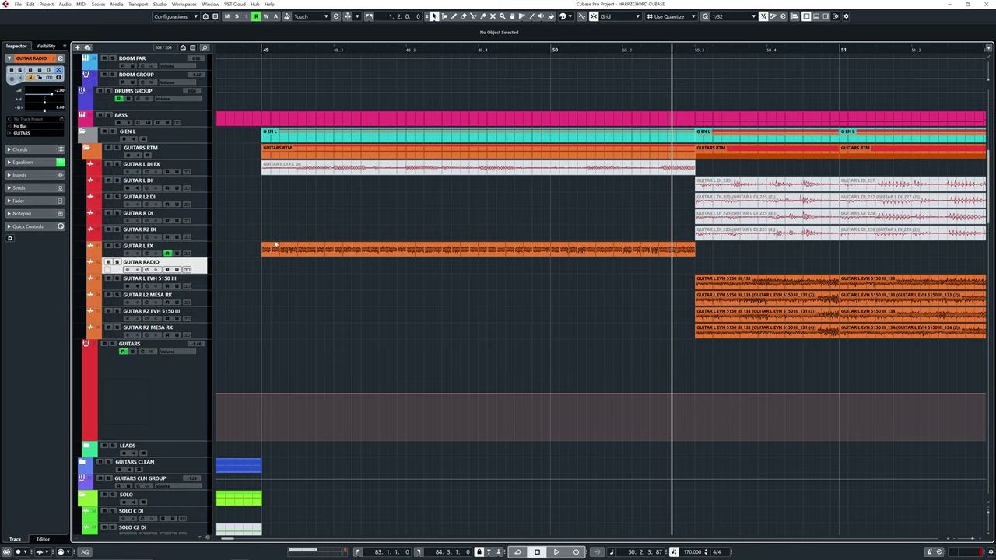
# Audition from bar 49 and inspect the slices around 49.4.1 at bars 48–51.
pyautogui.click(261, 49)
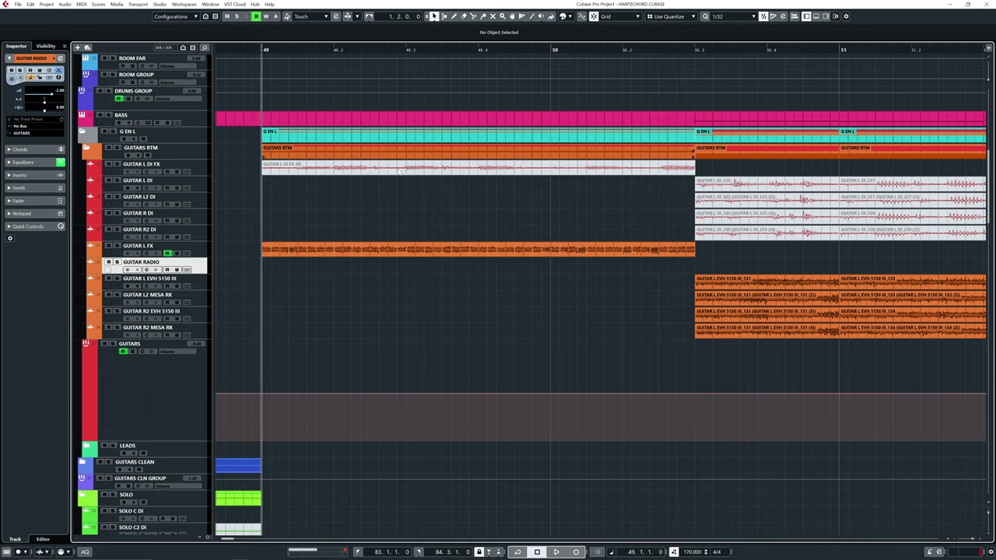
pyautogui.press('space')
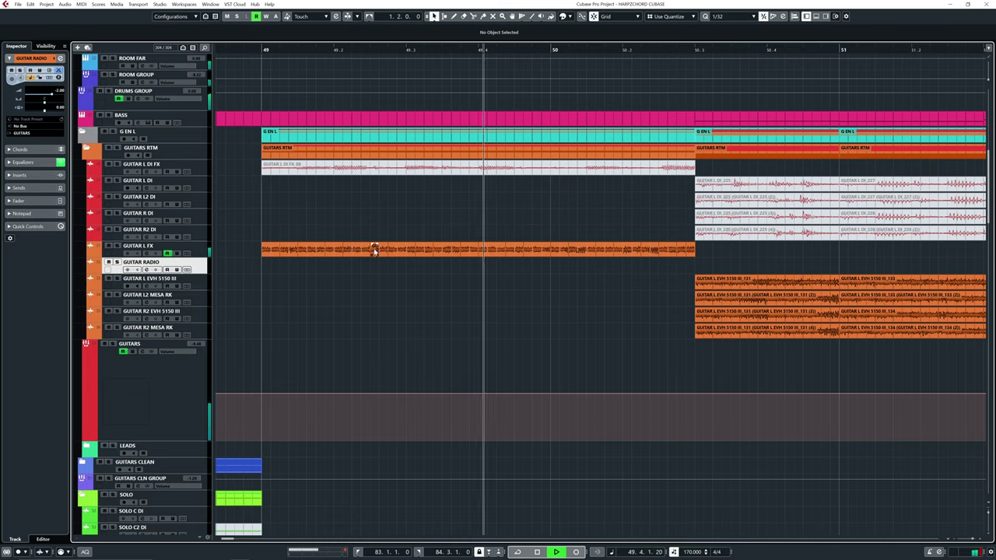
pyautogui.press('space')
pyautogui.click(479, 49)
pyautogui.press('h')
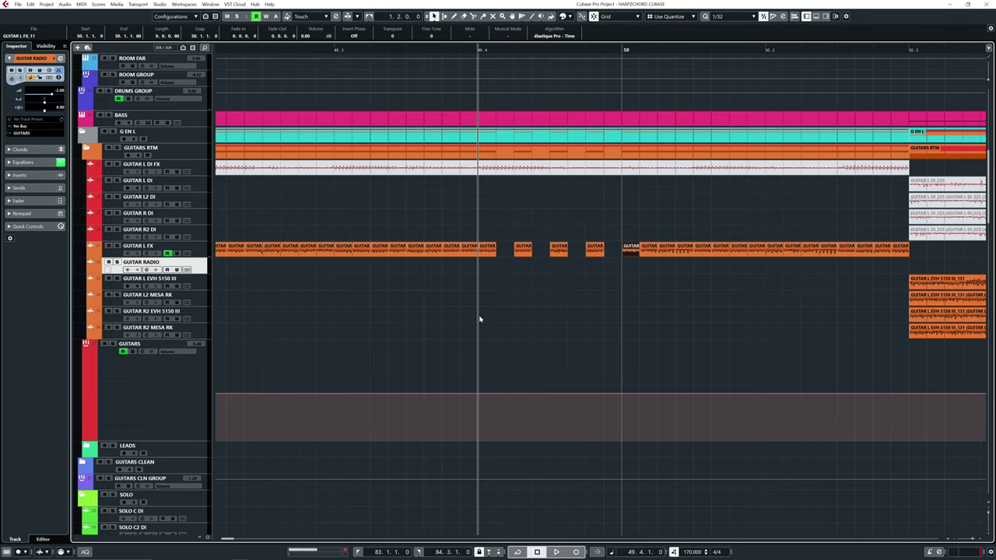
pyautogui.press('g')
pyautogui.press('g')
pyautogui.press('space')
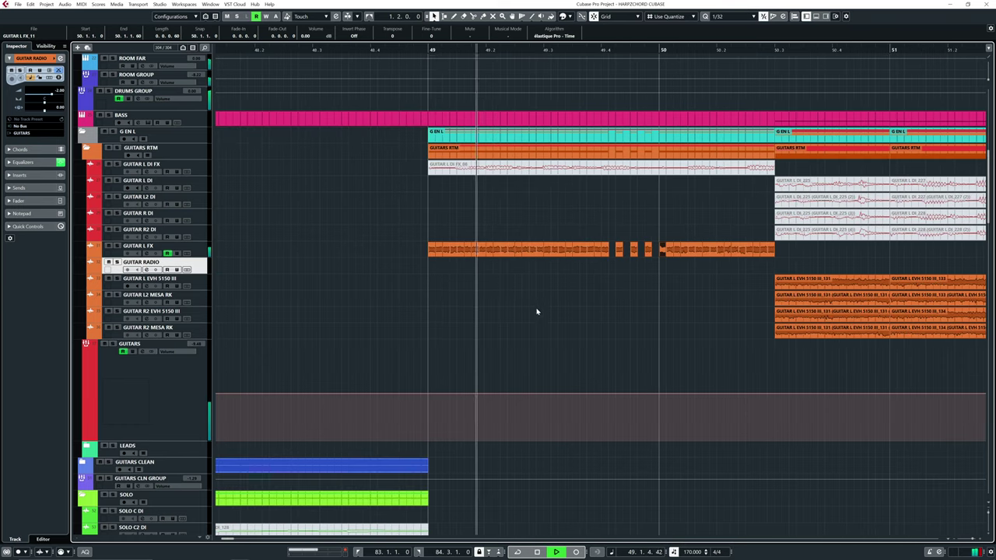
pyautogui.hscroll(1, 513, 312)
pyautogui.hscroll(5, 440, 307)
pyautogui.press('space')
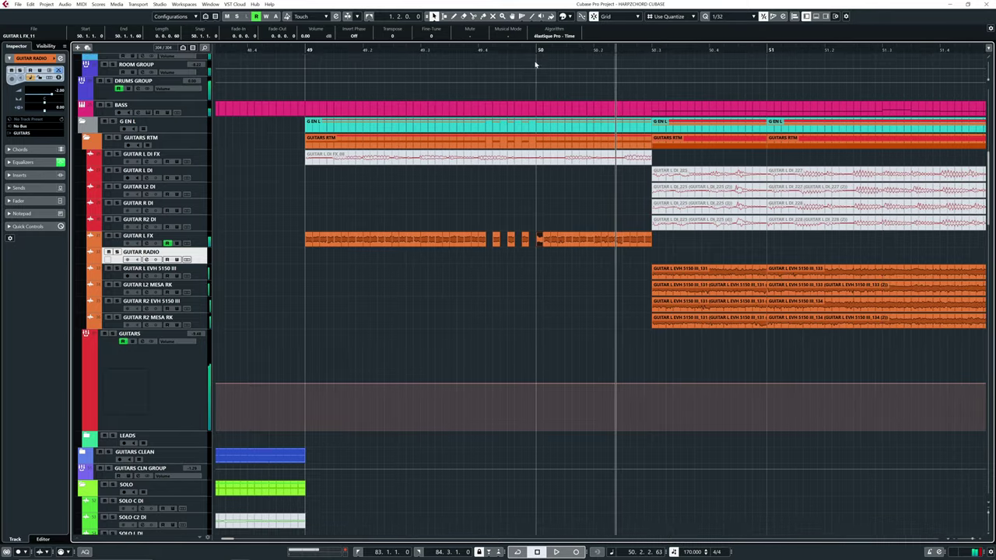
# Check the chopped section around bar 50 and play the stutter from bar 49.
pyautogui.click(535, 65)
pyautogui.press('h')
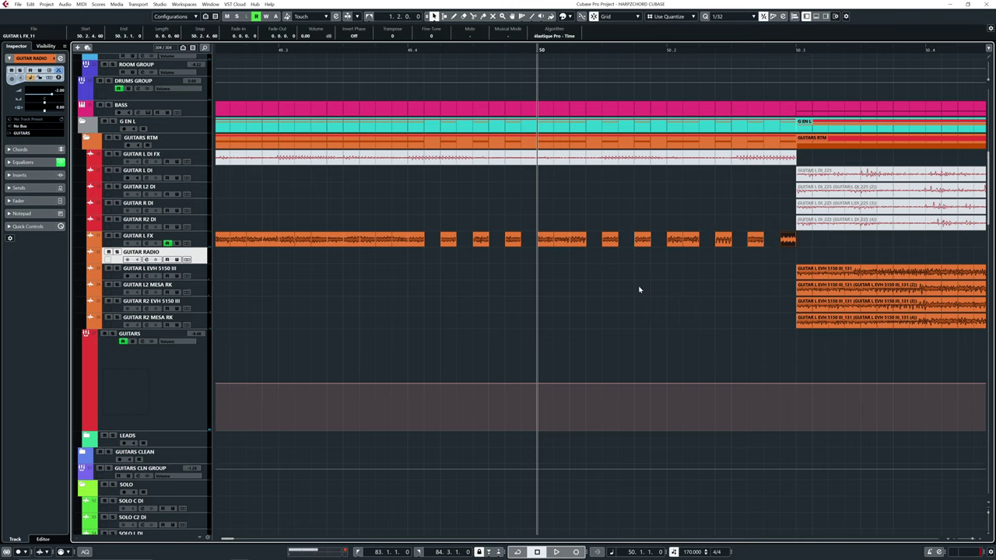
pyautogui.press('g')
pyautogui.press('g')
pyautogui.press('space')
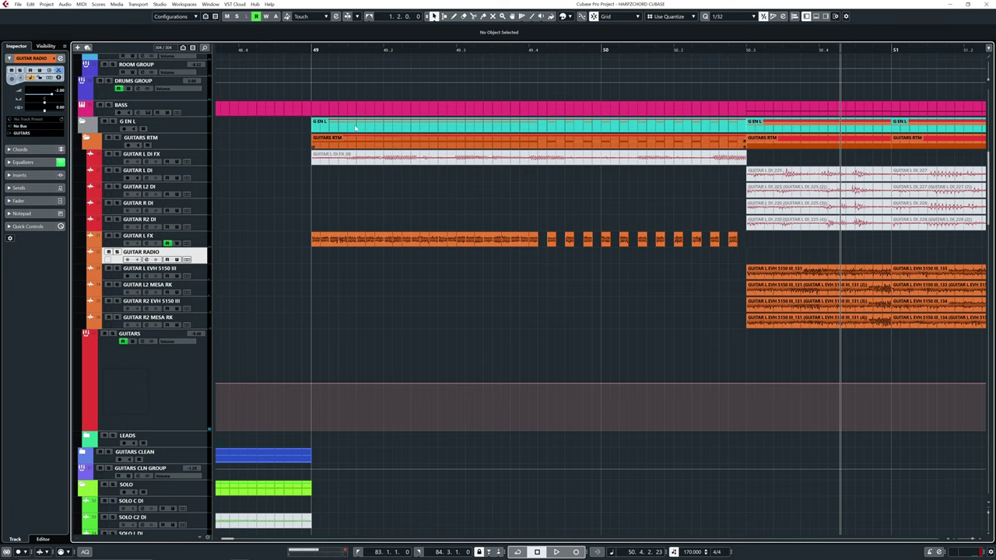
pyautogui.click(311, 50)
pyautogui.press('space')
pyautogui.scroll(-4, 358, 200)
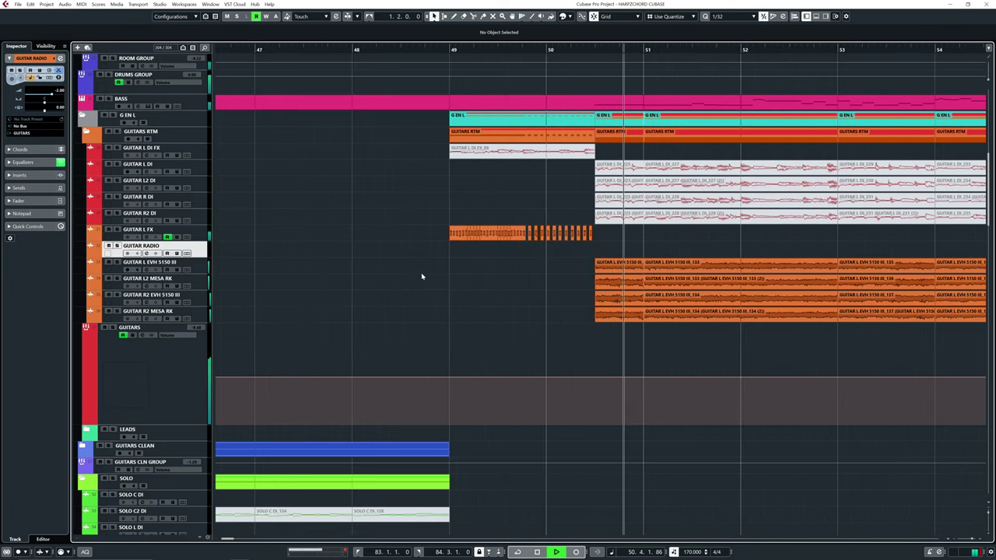
pyautogui.press('g')
pyautogui.press('g')
pyautogui.press('g')
pyautogui.press('g')
pyautogui.press('g')
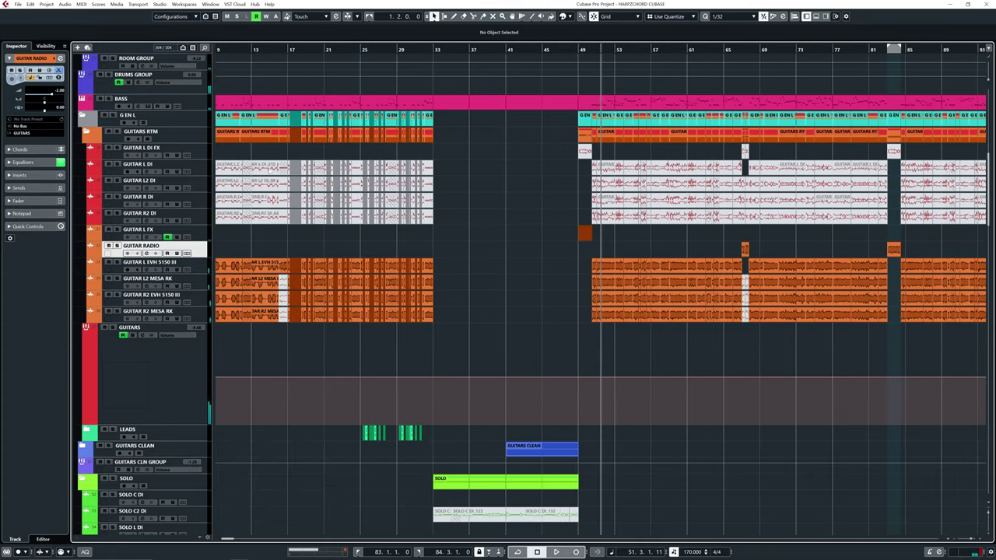
# Zoom in closely around bar 17.2 of the arrangement.
pyautogui.moveTo(295, 51); pyautogui.dragTo(334, 92)
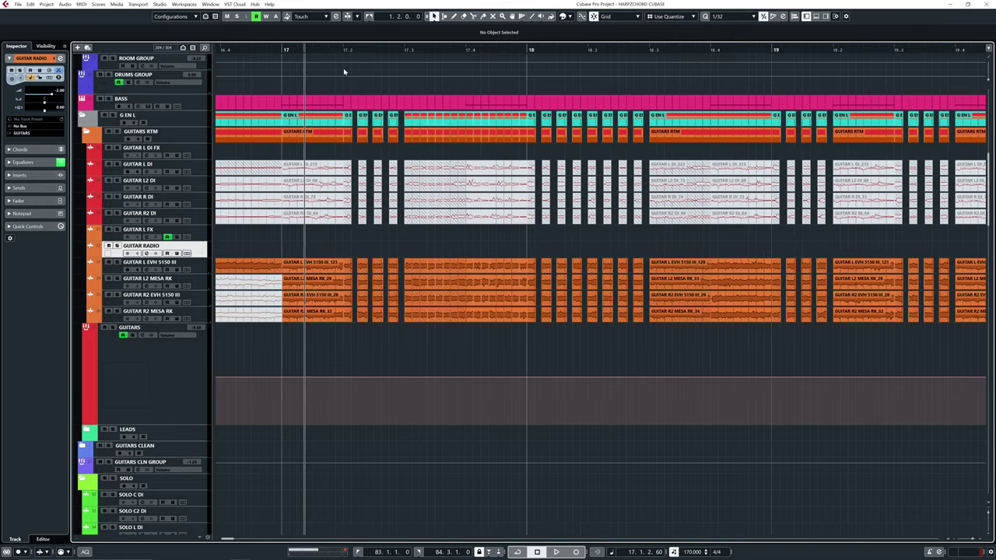
pyautogui.moveTo(342, 47); pyautogui.dragTo(346, 70)
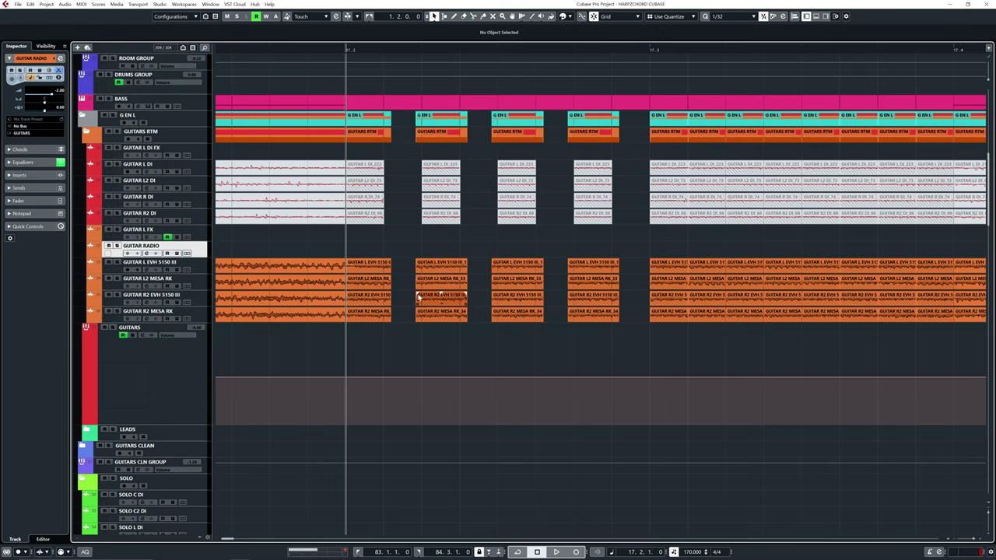
pyautogui.scroll(-5, 449, 229)
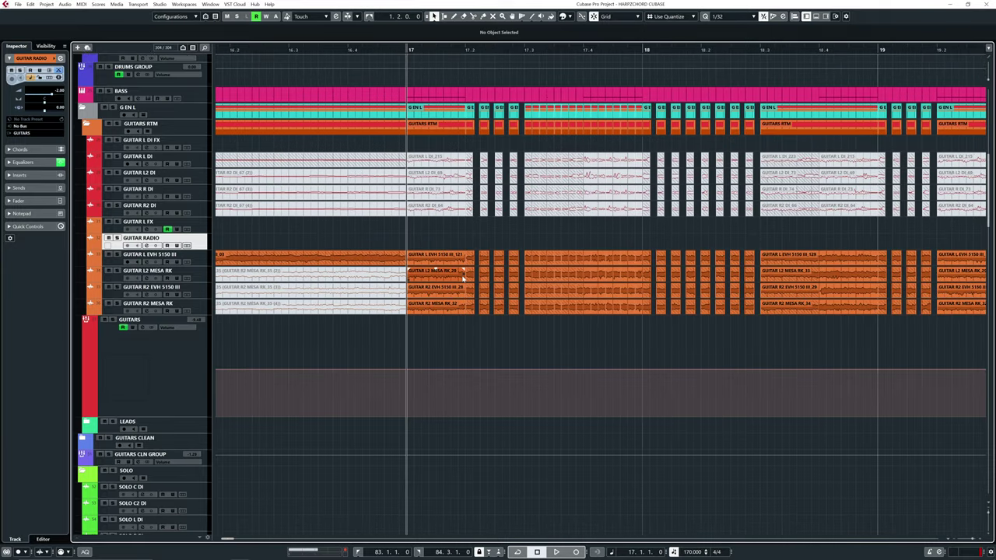
pyautogui.scroll(-6, 462, 277)
# Play the guitar section with the GUITARS RTM folder soloed, zooming out to follow.
pyautogui.press('space')
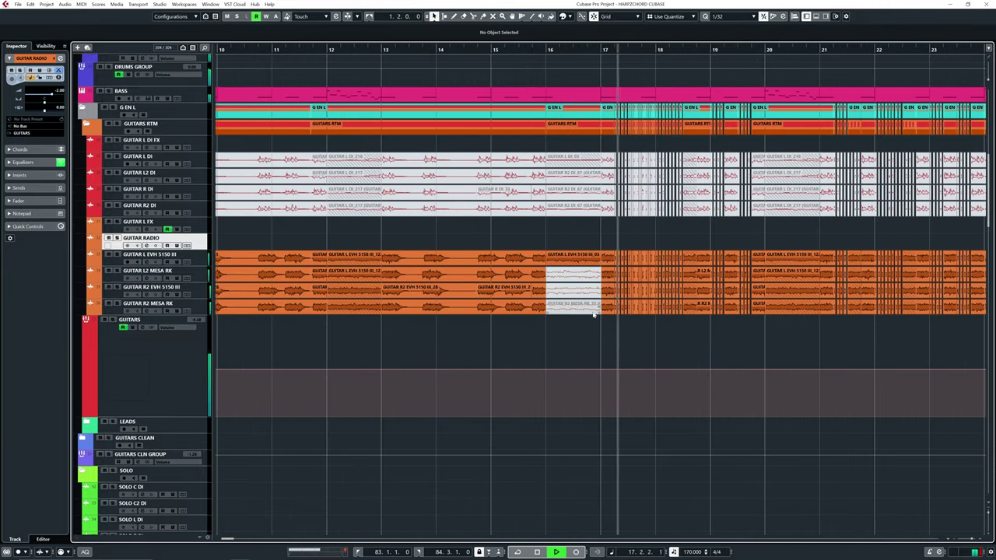
pyautogui.hscroll(4, 418, 322)
pyautogui.scroll(-1, 418, 322)
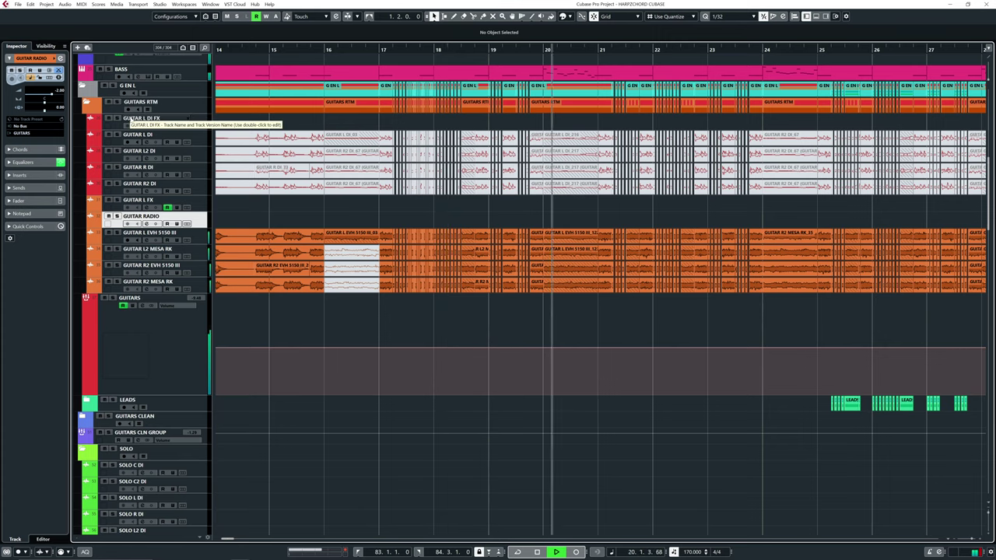
pyautogui.click(117, 102)
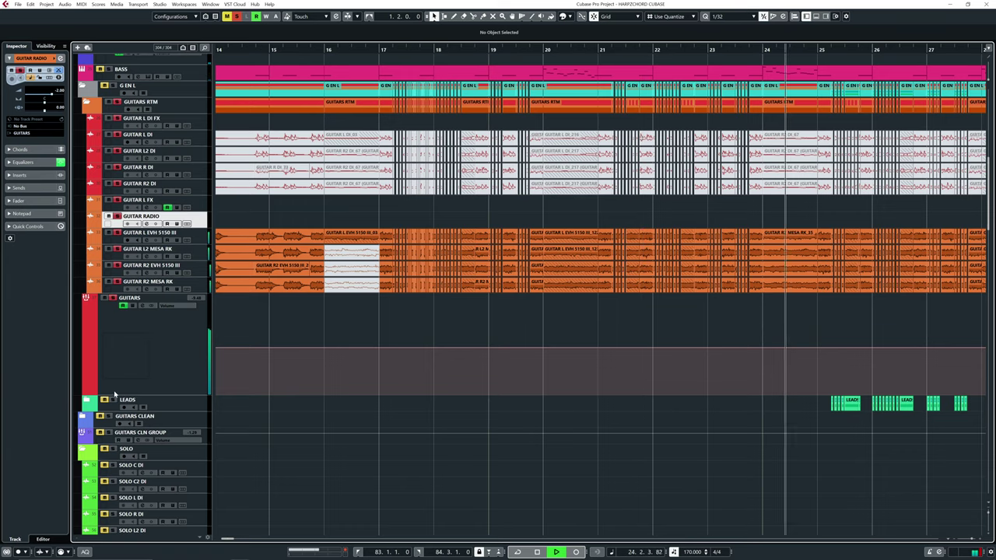
pyautogui.scroll(-3, 182, 367)
pyautogui.hscroll(6, 484, 305)
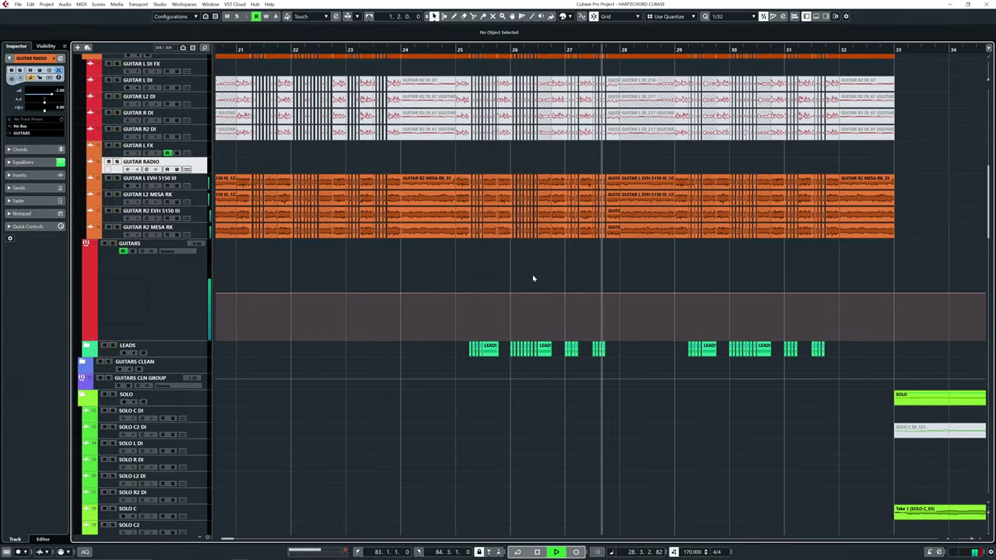
pyautogui.press('g')
pyautogui.press('g')
pyautogui.press('g')
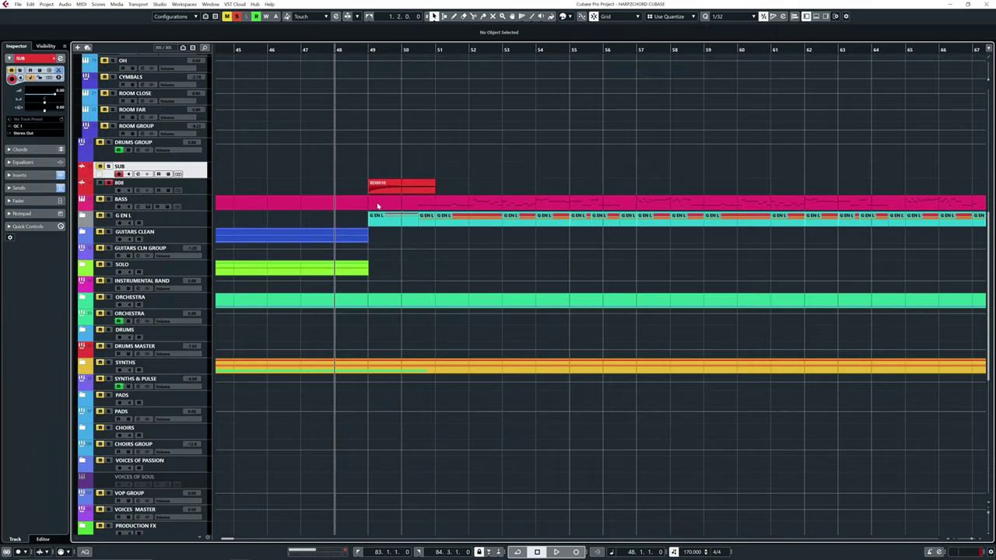
# Select the 808 and BASS events, play the 808 drop, then zoom to bar 182.
pyautogui.click(375, 189)
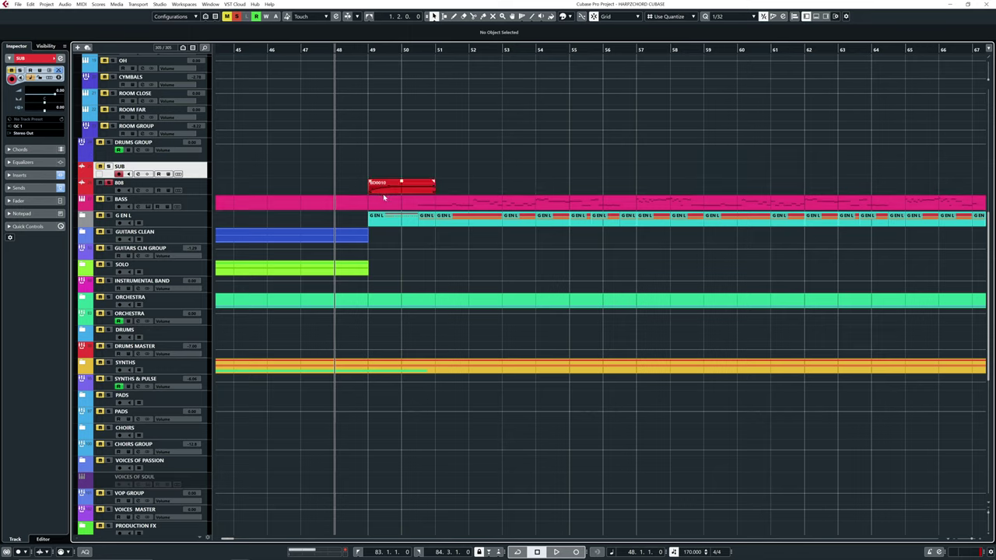
pyautogui.click(381, 203)
pyautogui.press('space')
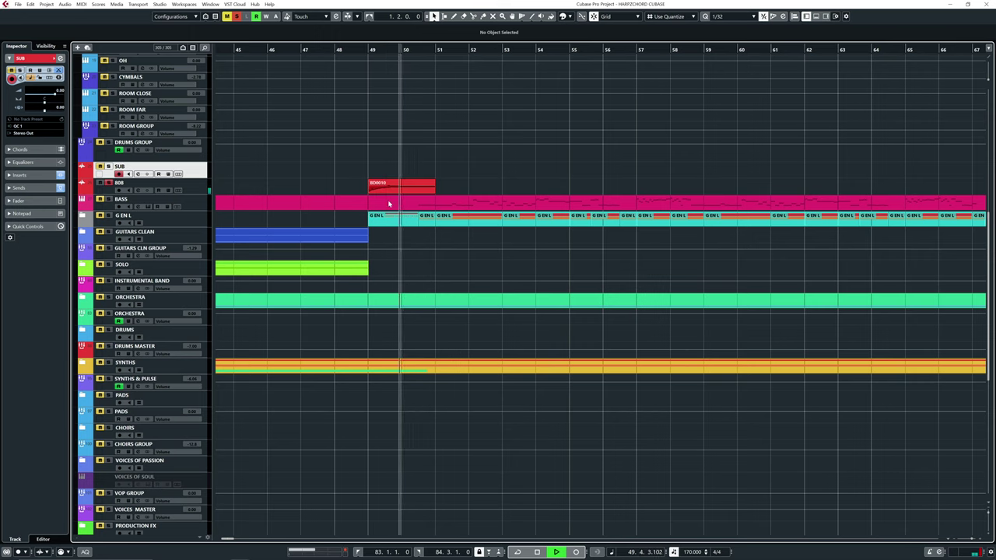
pyautogui.scroll(-2, 489, 172)
pyautogui.scroll(-2, 488, 172)
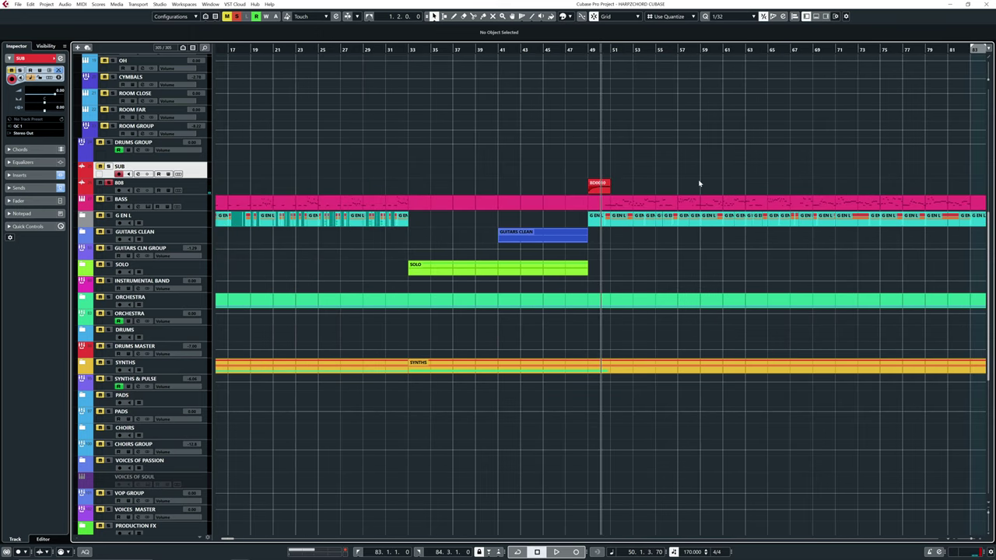
pyautogui.scroll(-5, 699, 184)
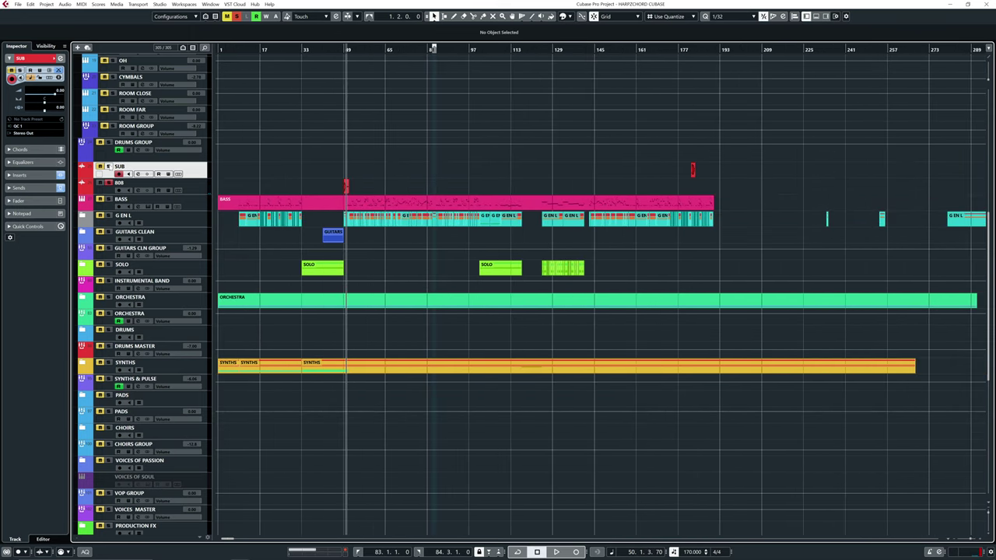
pyautogui.moveTo(686, 49); pyautogui.dragTo(724, 73)
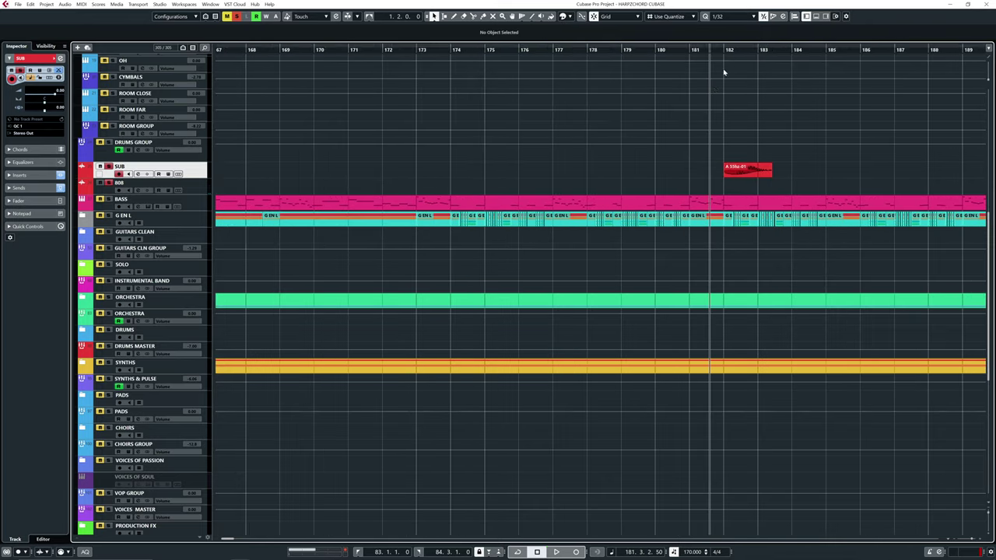
pyautogui.press('space')
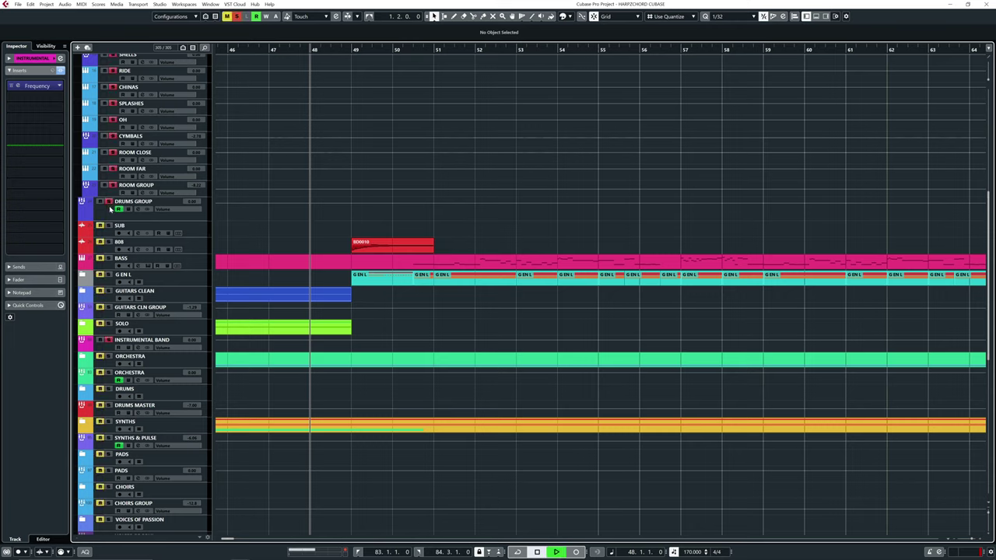
# Replay the 808 drop several times from about bar 48, then zoom out.
pyautogui.press('space')
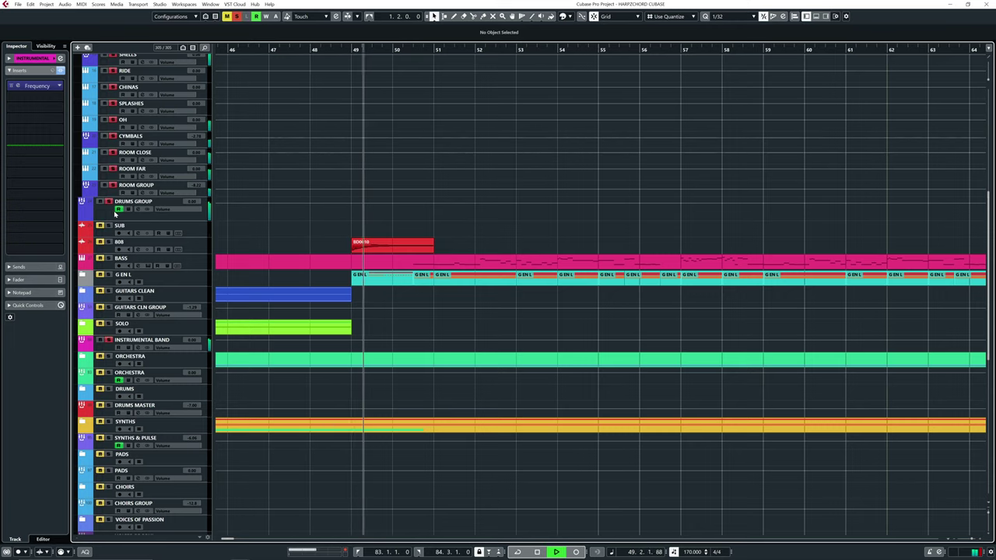
pyautogui.press('space')
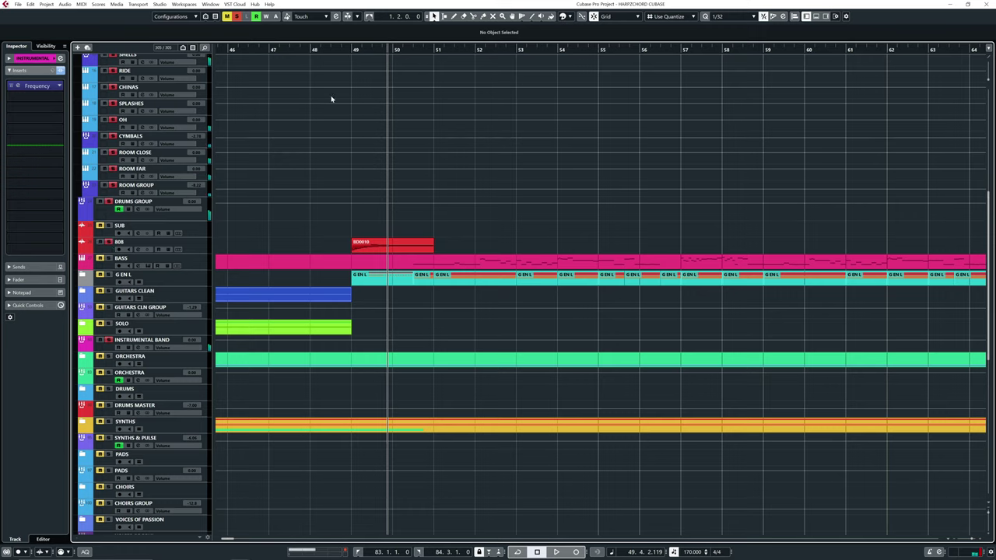
pyautogui.click(311, 49)
pyautogui.press('space')
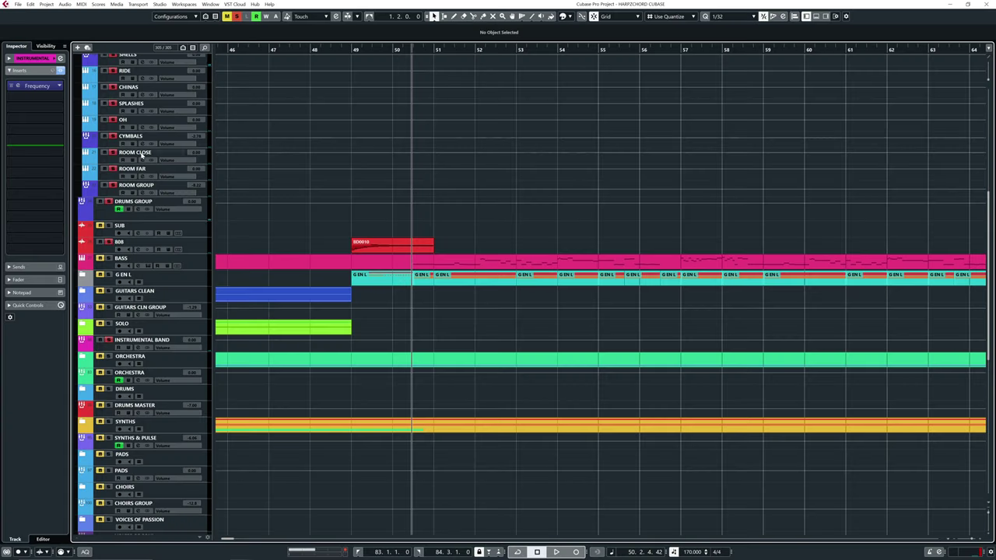
pyautogui.click(310, 49)
pyautogui.press('space')
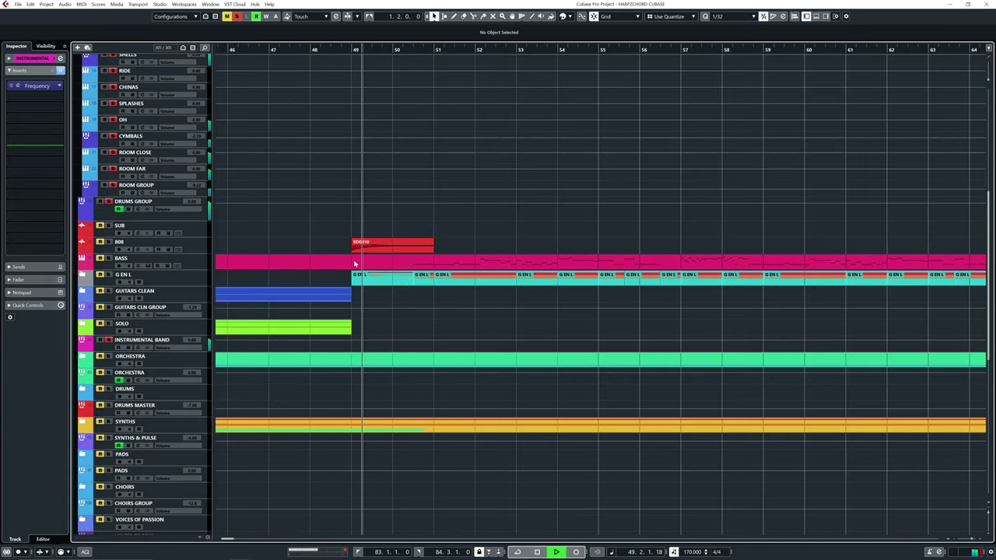
pyautogui.press('space')
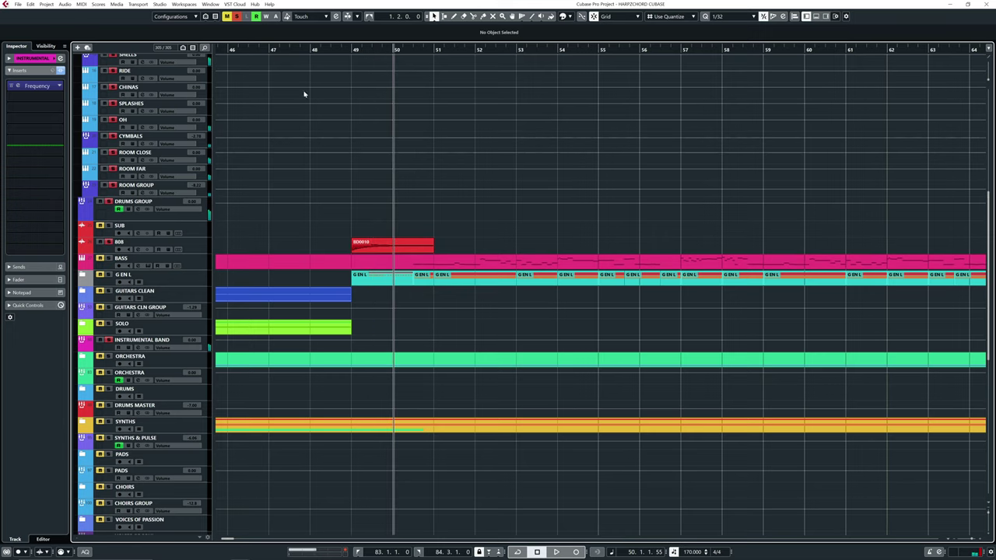
pyautogui.click(304, 48)
pyautogui.press('space')
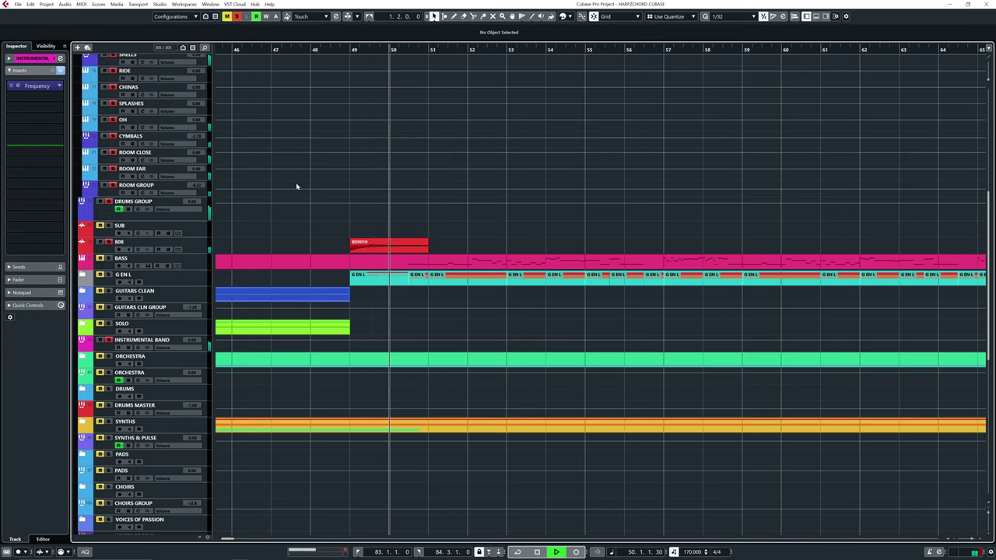
pyautogui.press('g')
pyautogui.press('g')
pyautogui.press('g')
pyautogui.press('g')
pyautogui.press('g')
pyautogui.press('g')
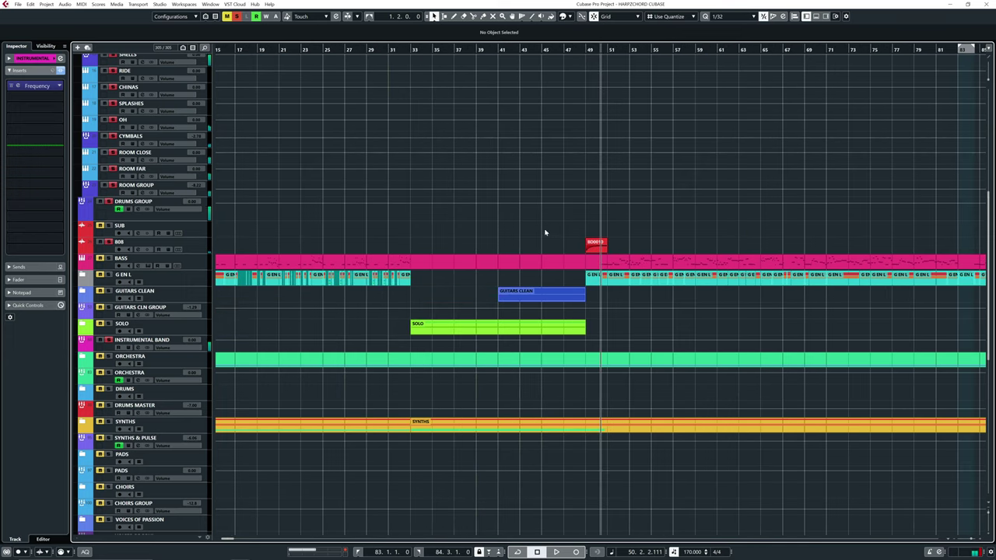
# Zoom around bar 181, play the SUB drop, then replay it from bar 179.
pyautogui.hscroll(5, 534, 229)
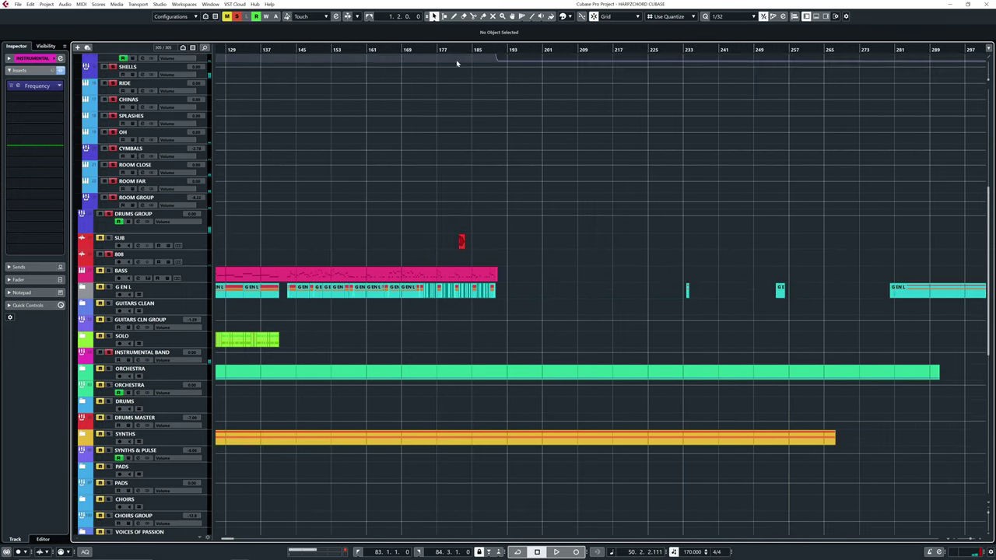
pyautogui.moveTo(458, 55); pyautogui.dragTo(476, 86)
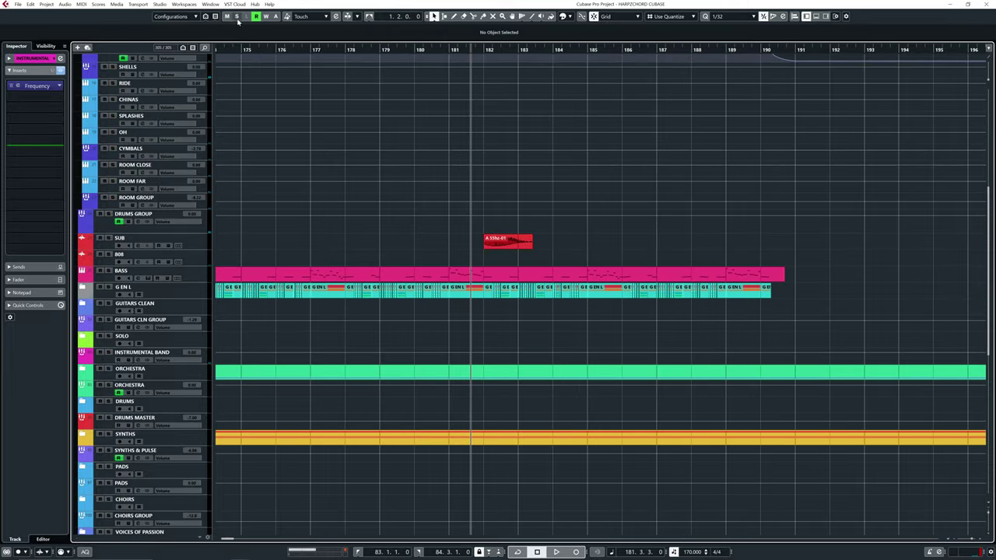
pyautogui.press('space')
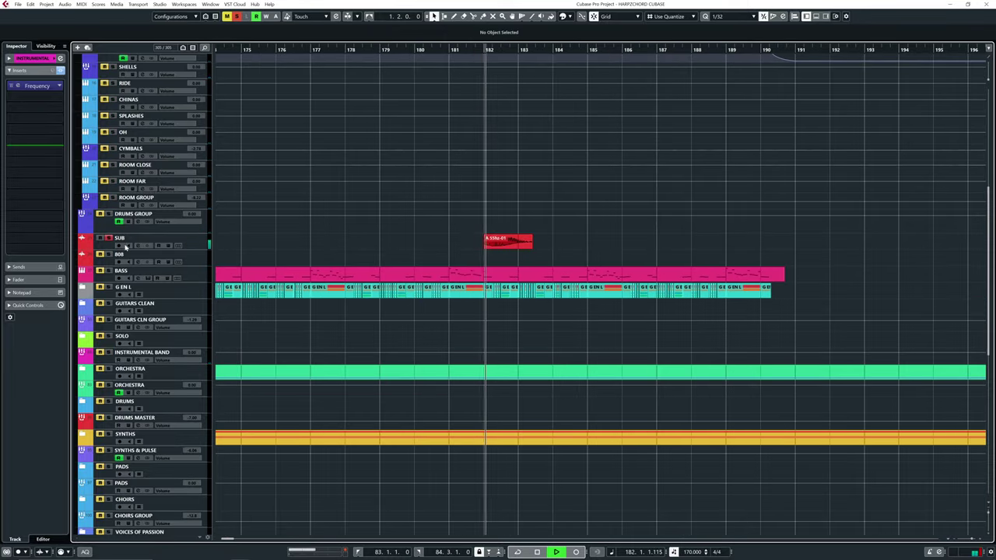
pyautogui.press('space')
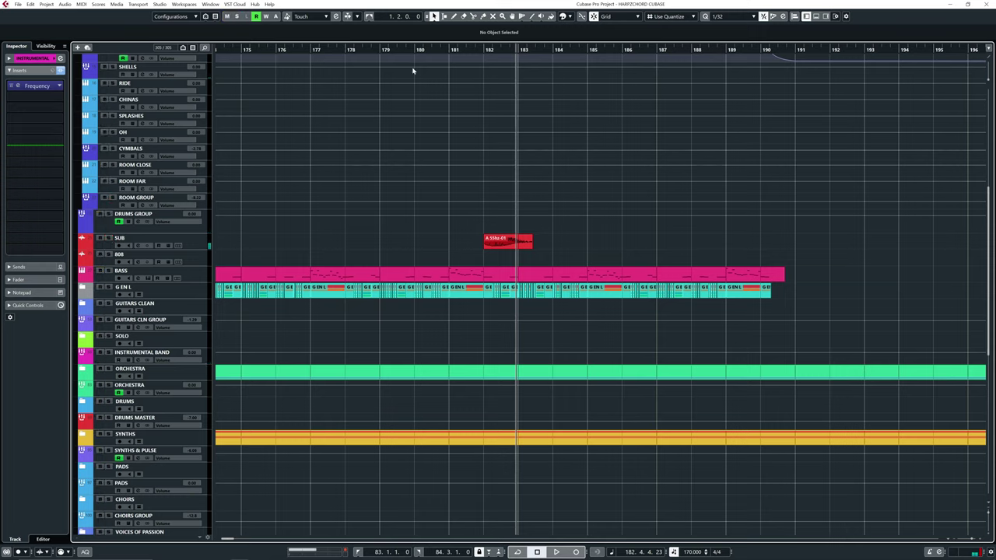
pyautogui.click(414, 49)
pyautogui.press('space')
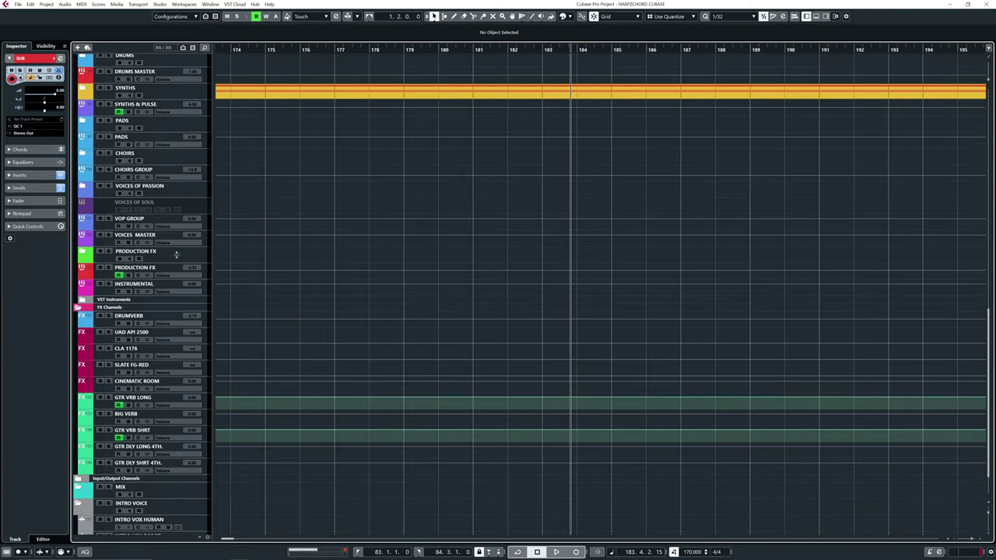
# Open the INSTRUMENTAL track's Frequency EQ and confirm 808 and SUB feed its side-chain.
pyautogui.click(155, 286)
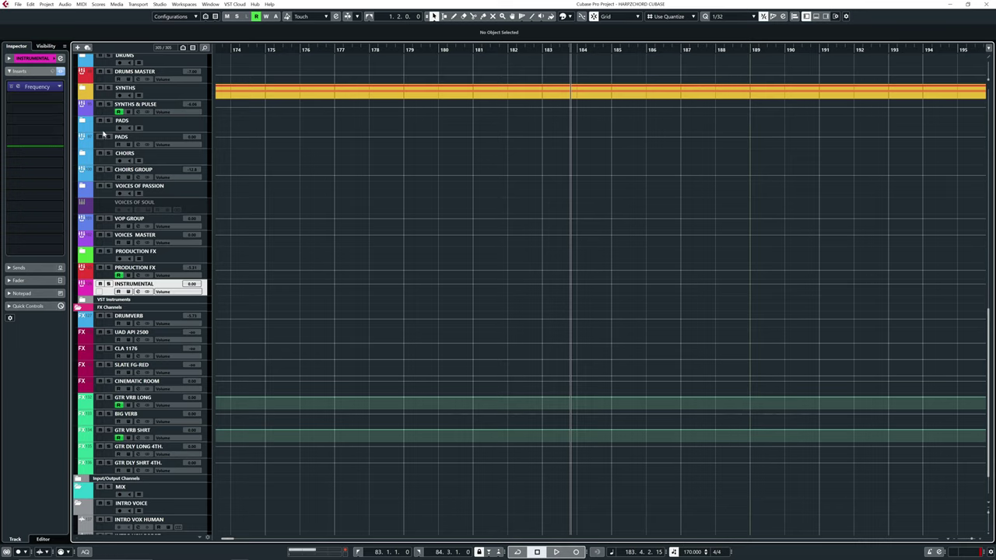
pyautogui.click(15, 88)
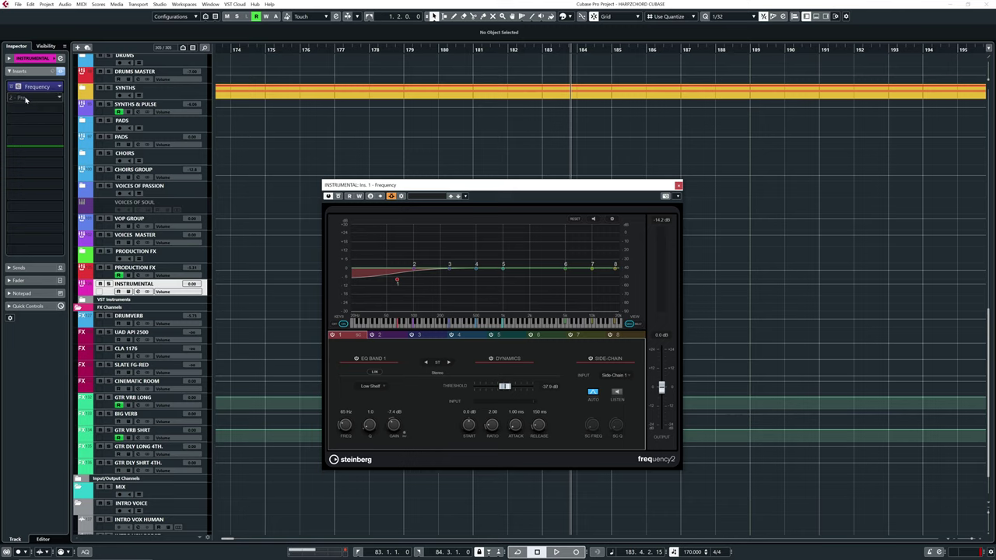
pyautogui.click(401, 196)
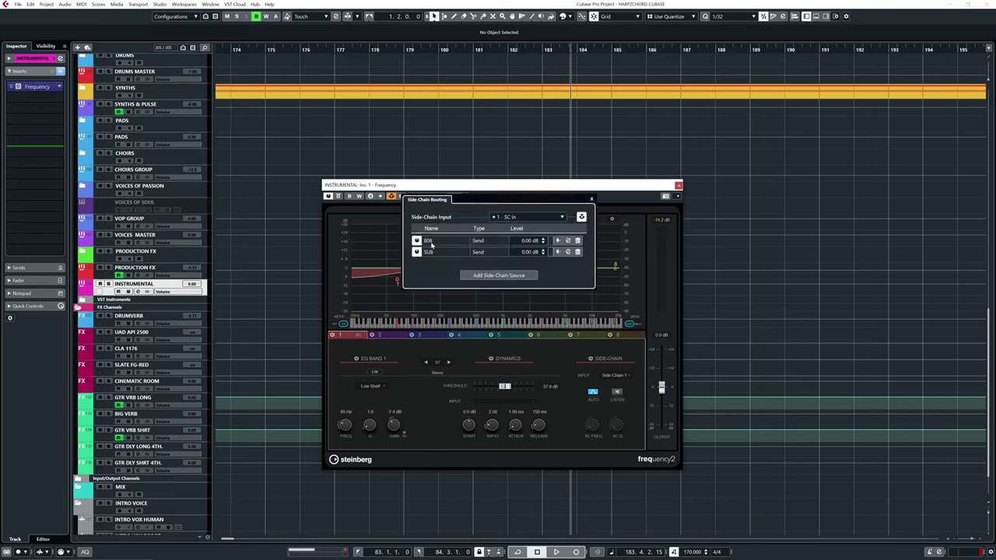
pyautogui.click(592, 200)
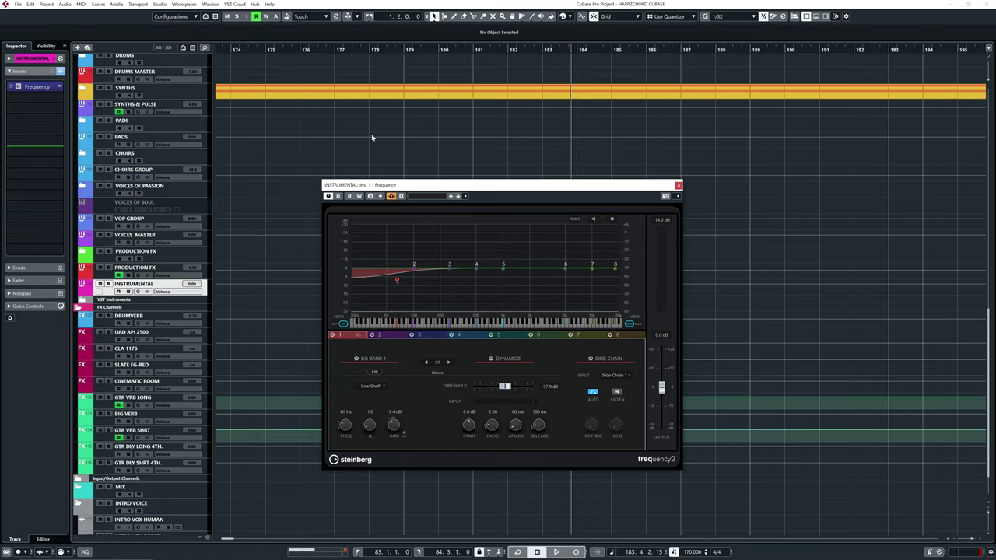
pyautogui.scroll(5, 372, 137)
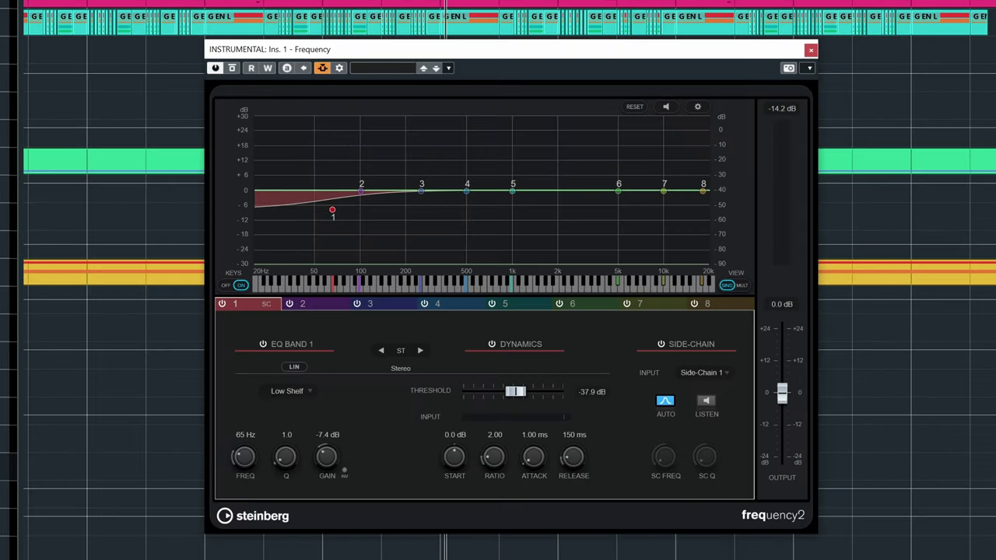
# Play the mix back to hear the sidechained Frequency low shelf ducking the sub drop.
pyautogui.press('space')
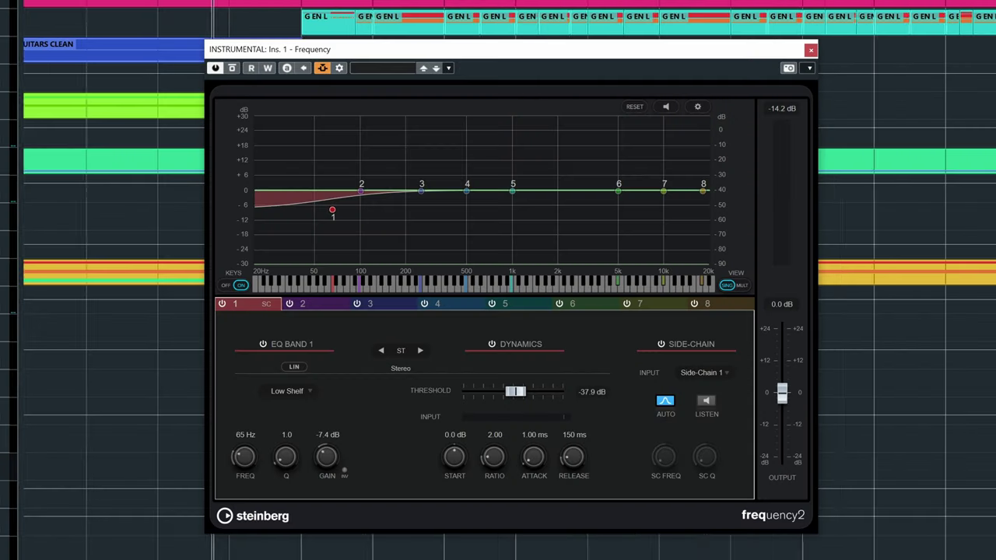
pyautogui.press('space')
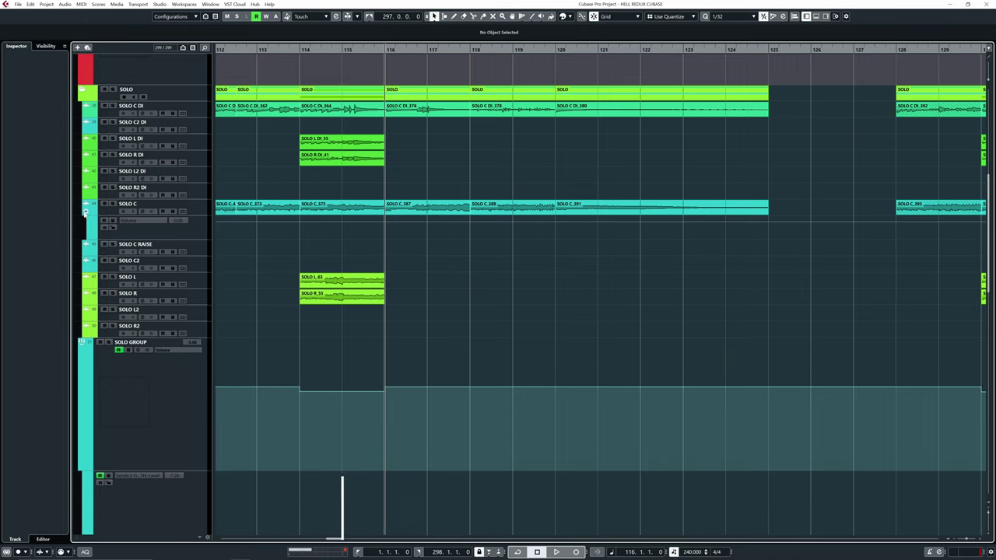
# Hide SOLO C's volume automation lane and colour the SOLO C_391 event red.
pyautogui.click(113, 213)
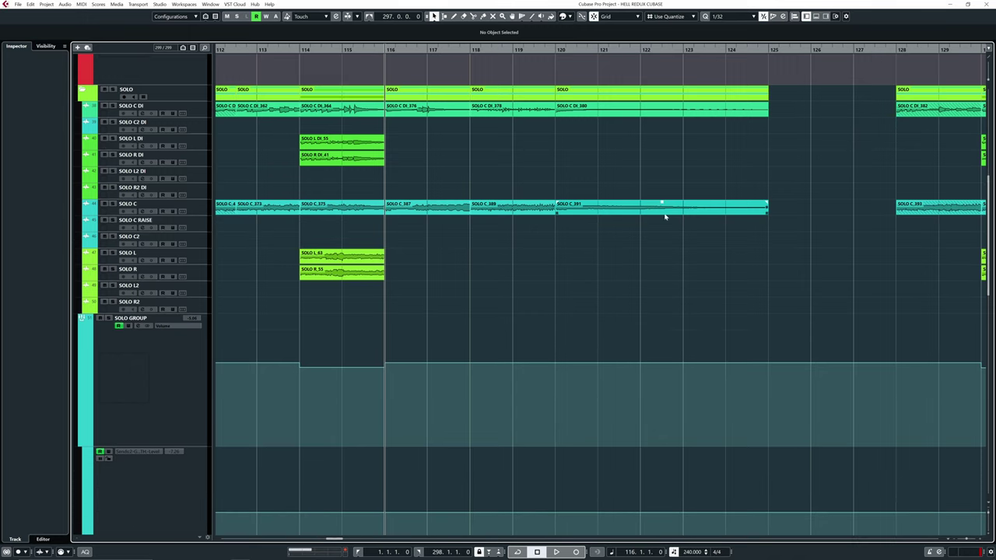
pyautogui.hscroll(3, 665, 217)
pyautogui.click(533, 208)
pyautogui.click(568, 17)
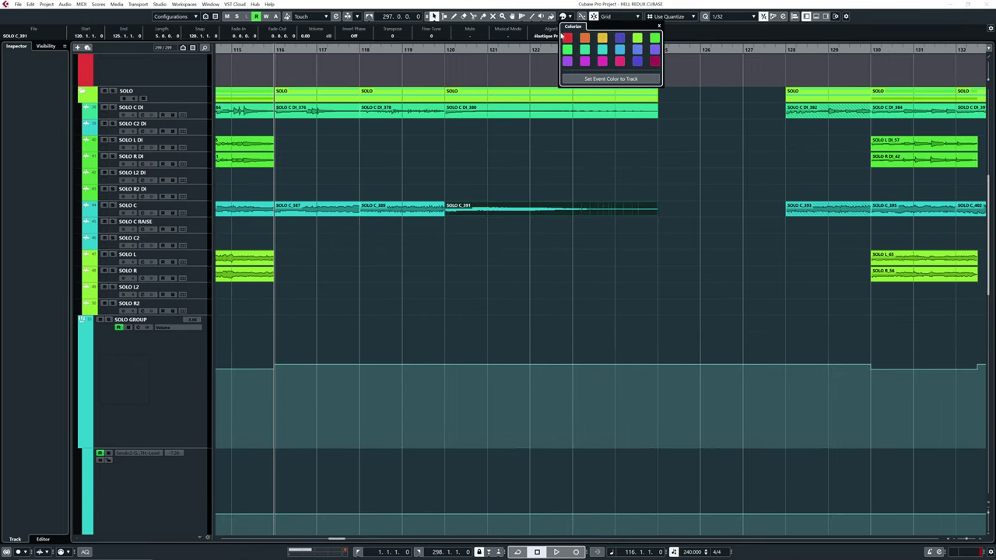
pyautogui.click(566, 40)
pyautogui.click(512, 197)
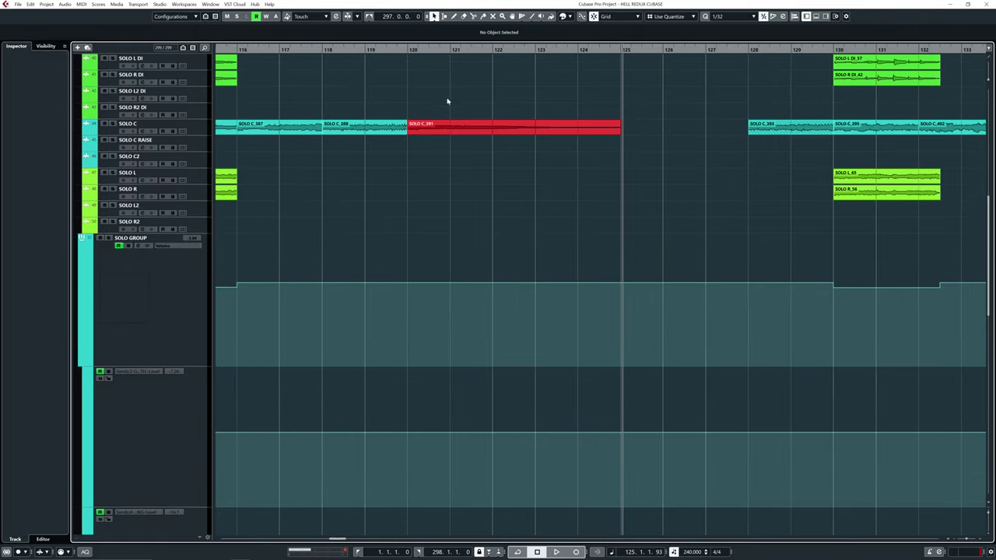
pyautogui.click(430, 126)
# With the Range tool active, select the SOLO GROUP track and check its channel settings.
pyautogui.click(422, 161)
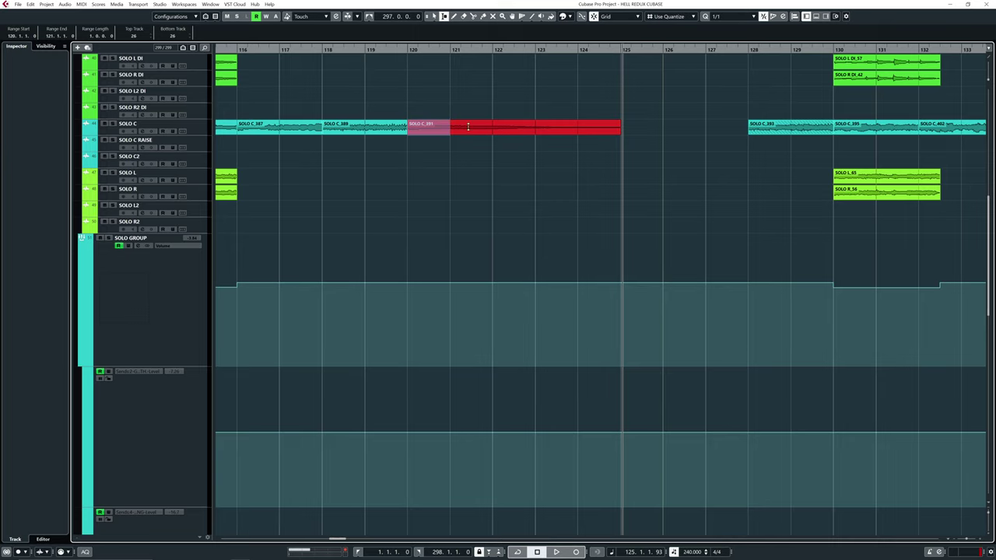
pyautogui.scroll(-3, 393, 218)
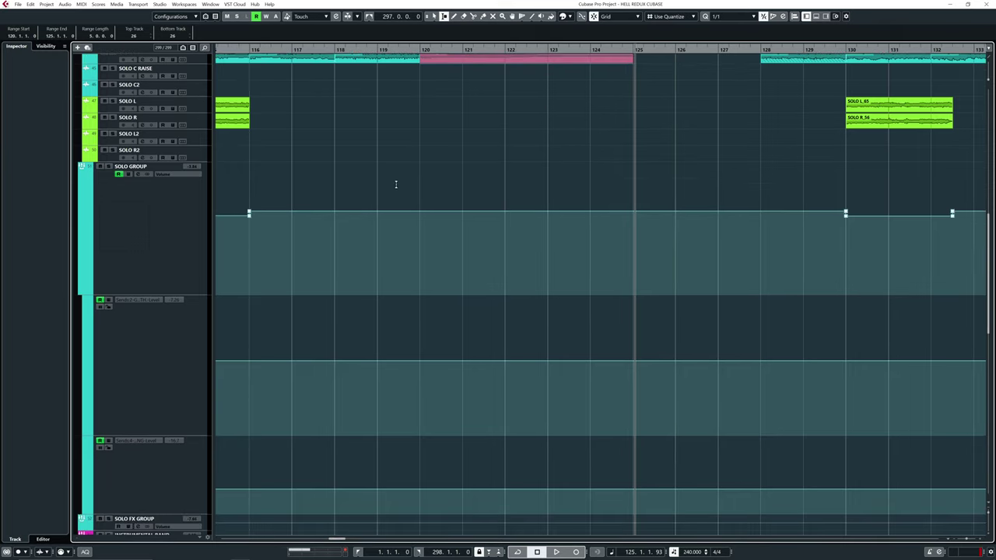
pyautogui.scroll(3, 176, 215)
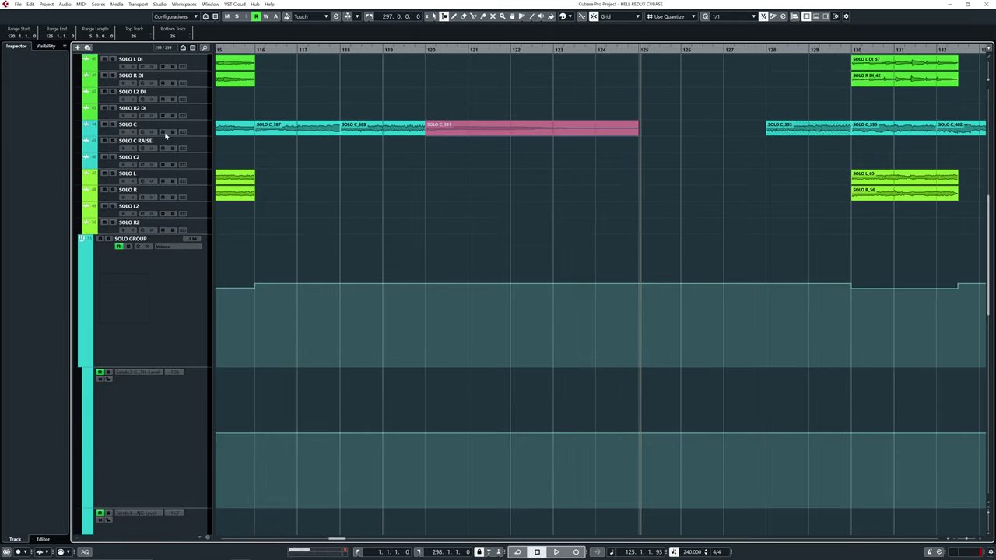
pyautogui.scroll(-3, 355, 286)
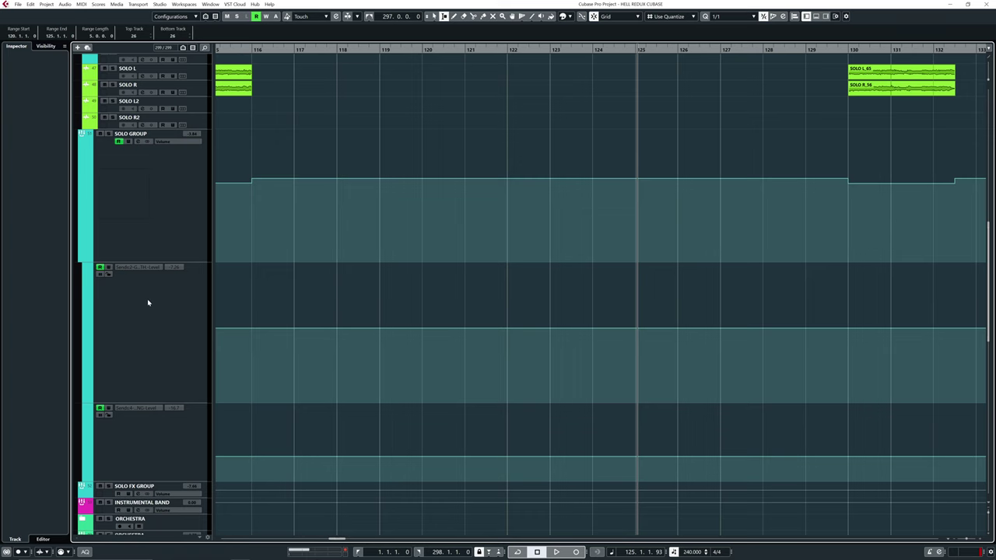
pyautogui.click(147, 303)
pyautogui.click(59, 58)
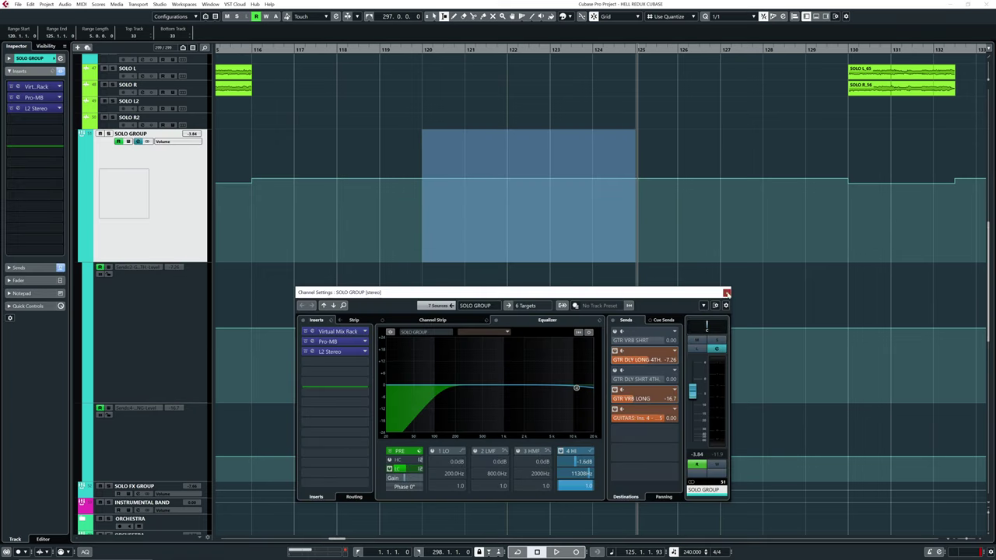
pyautogui.click(726, 293)
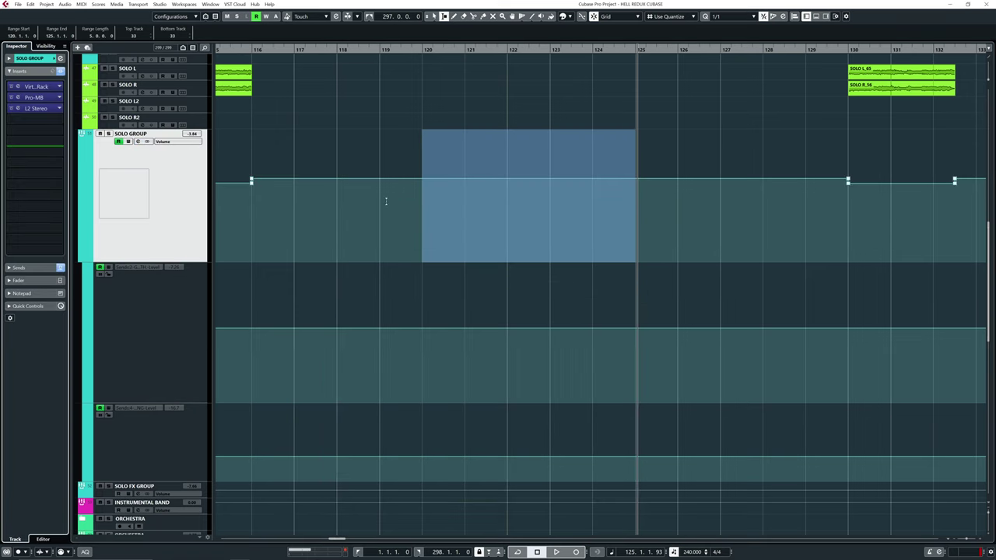
# Ramp the GTR DLY LONG 4TH send up over bars 120–125, deleting the stray point after bar 125.
pyautogui.click(185, 335)
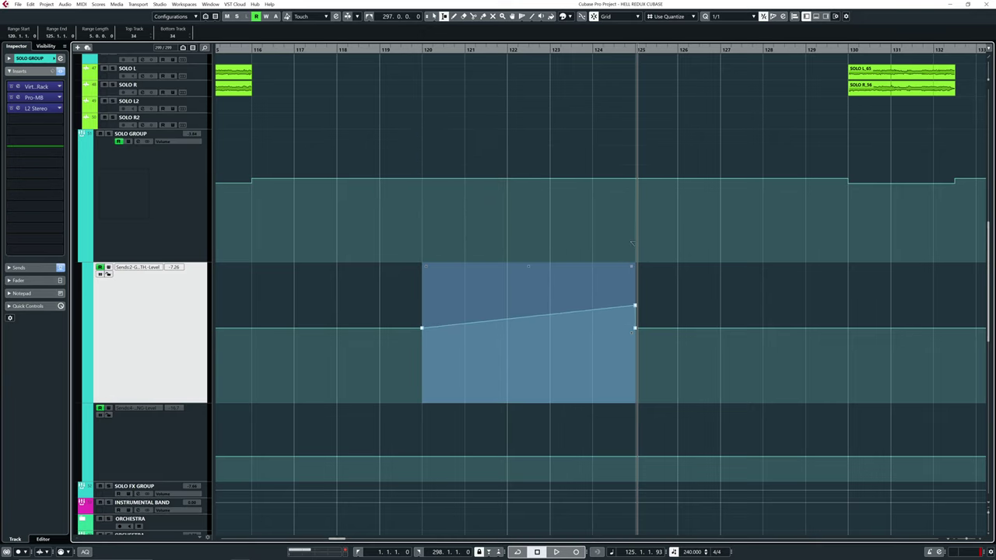
pyautogui.click(674, 306)
pyautogui.moveTo(661, 347); pyautogui.dragTo(632, 324)
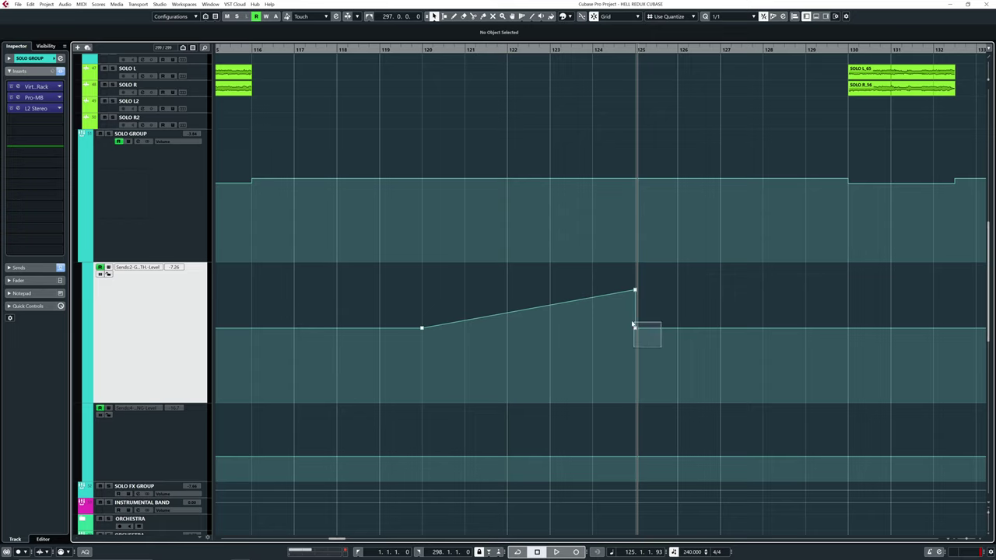
pyautogui.press('Delete')
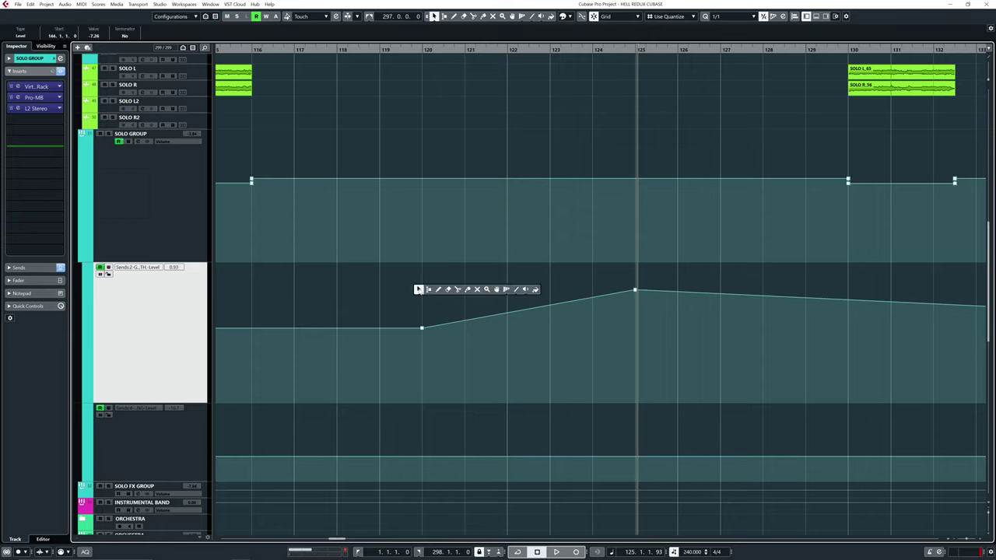
# Apply the bar 120–125 range to the lower send lane as well.
pyautogui.click(427, 289)
pyautogui.click(154, 435)
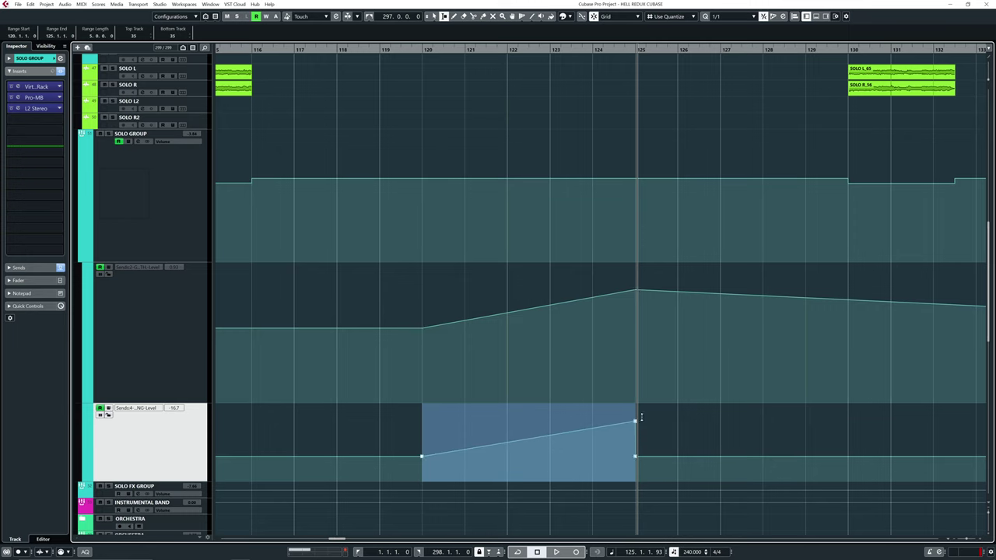
pyautogui.scroll(4, 607, 385)
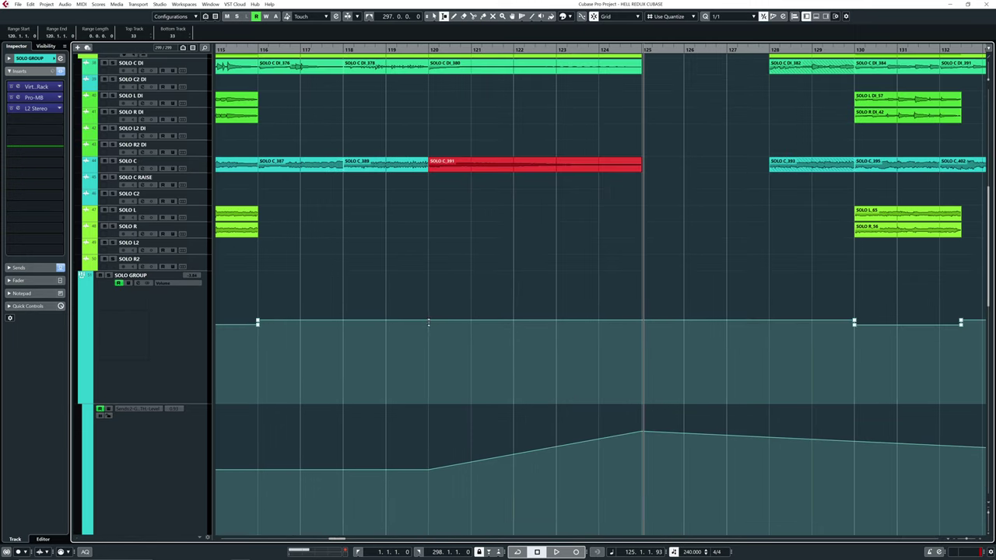
# Dip SOLO GROUP's volume from bar 120 down to -11.4 at bar 125.
pyautogui.moveTo(428, 322); pyautogui.dragTo(476, 328)
pyautogui.moveTo(429, 305); pyautogui.dragTo(638, 287)
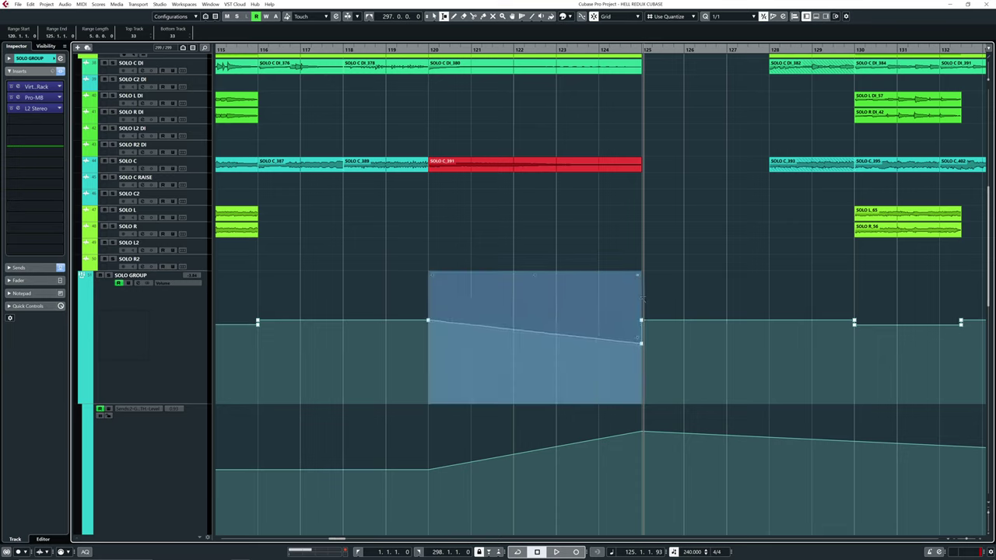
pyautogui.press('1')
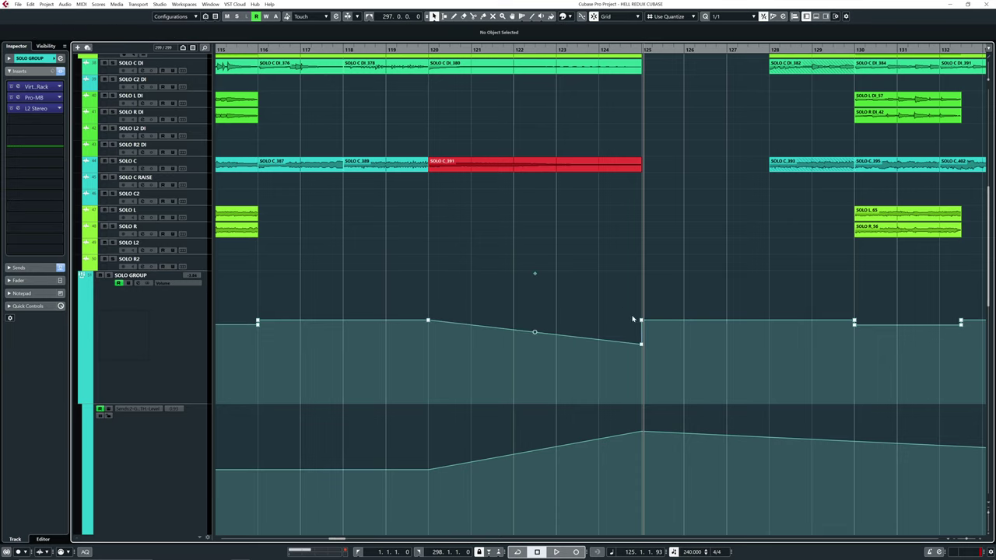
pyautogui.moveTo(657, 318); pyautogui.dragTo(649, 340)
# Play back from bar 120 to hear the volume dip.
pyautogui.click(427, 49)
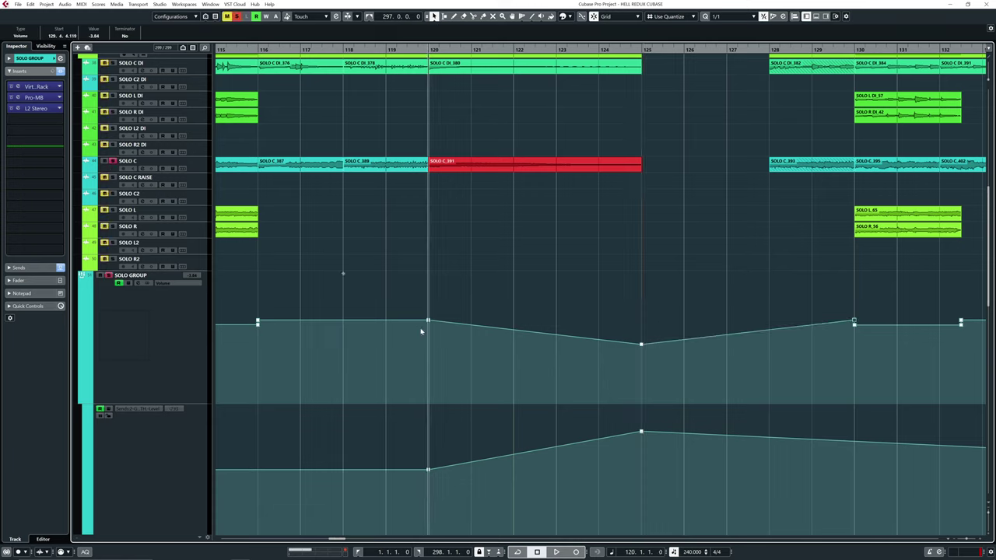
pyautogui.press('space')
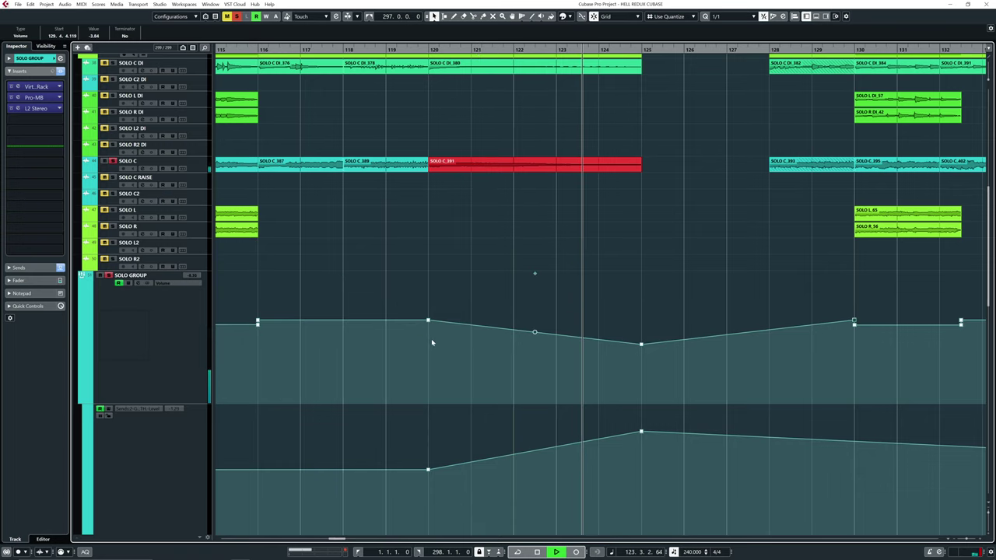
pyautogui.scroll(-2, 608, 399)
pyautogui.press('space')
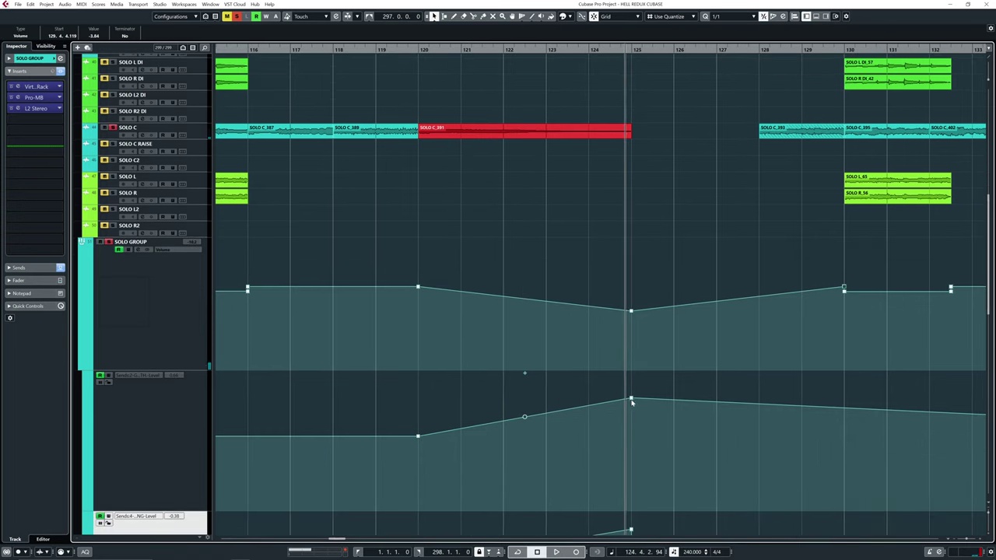
# Raise both send lanes' points at bar 125 for a higher peak.
pyautogui.moveTo(632, 401); pyautogui.dragTo(632, 395)
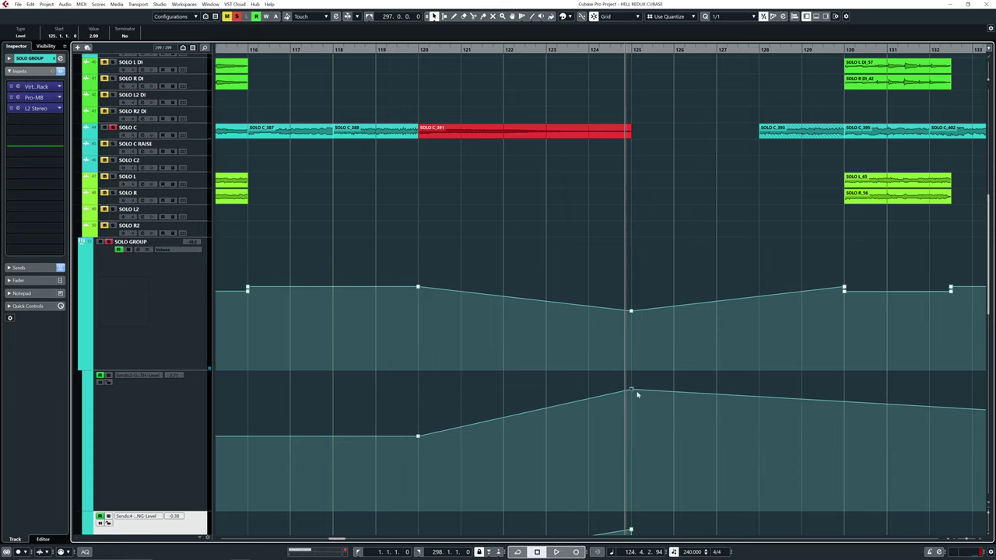
pyautogui.scroll(-3, 636, 394)
pyautogui.moveTo(638, 448); pyautogui.dragTo(638, 412)
pyautogui.scroll(3, 627, 327)
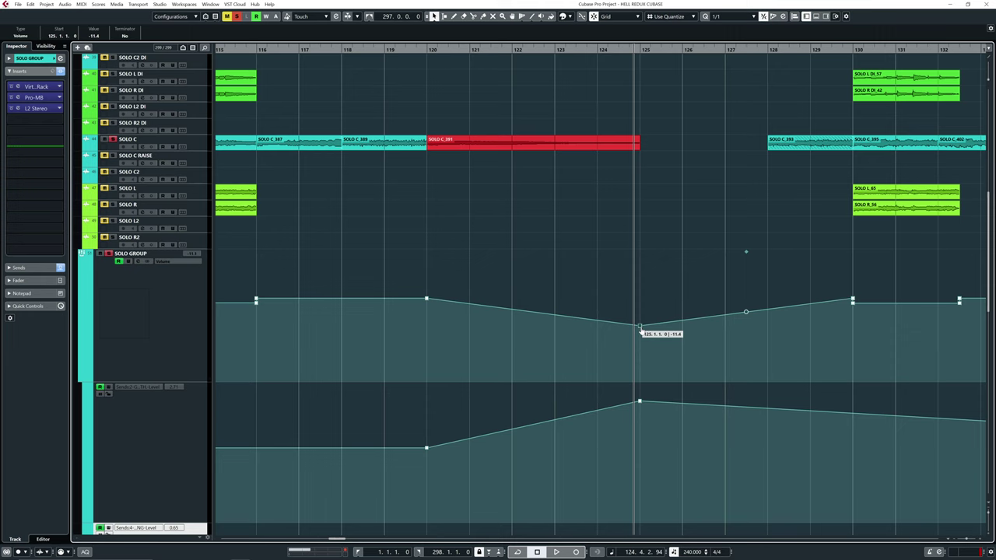
pyautogui.click(424, 52)
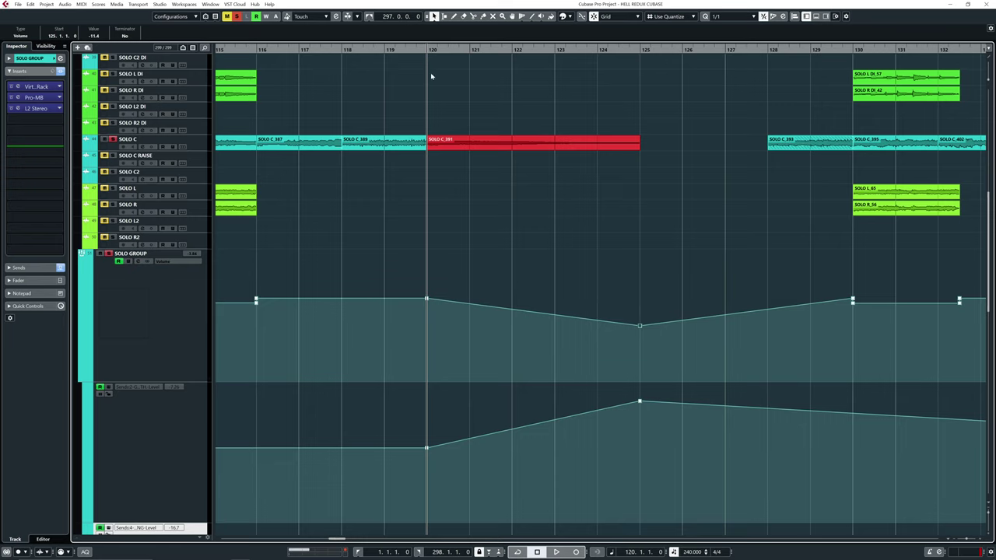
pyautogui.press('space')
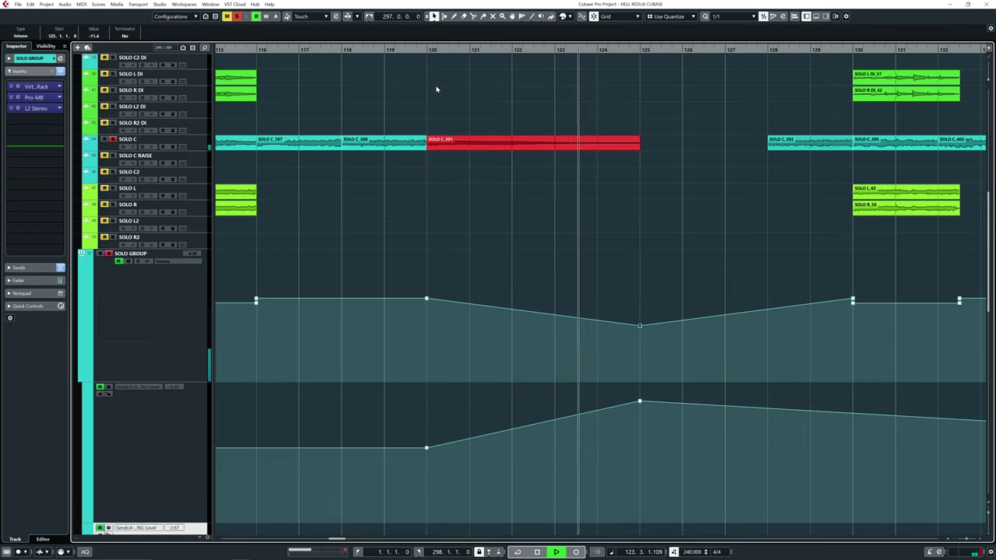
pyautogui.press('space')
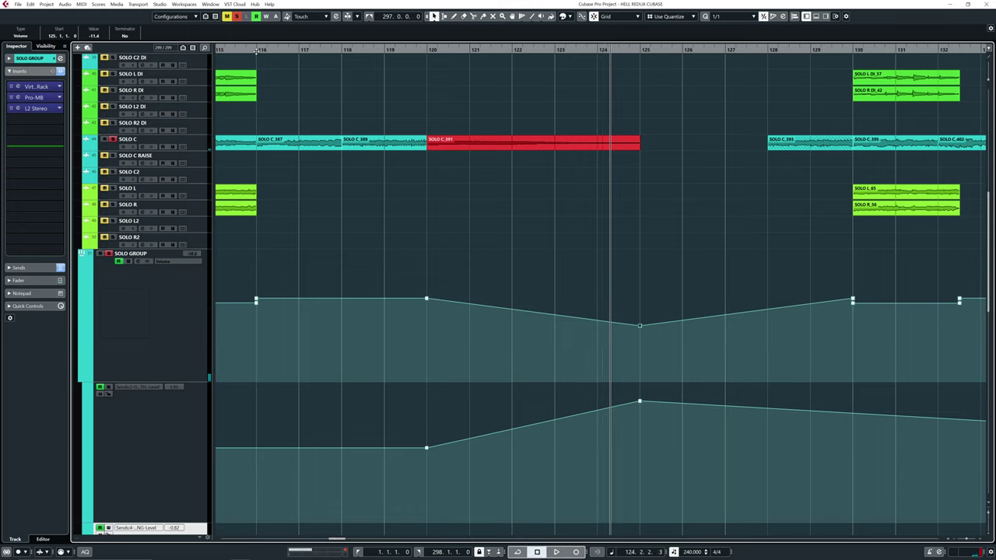
pyautogui.click(256, 50)
pyautogui.click(323, 176)
pyautogui.press('space')
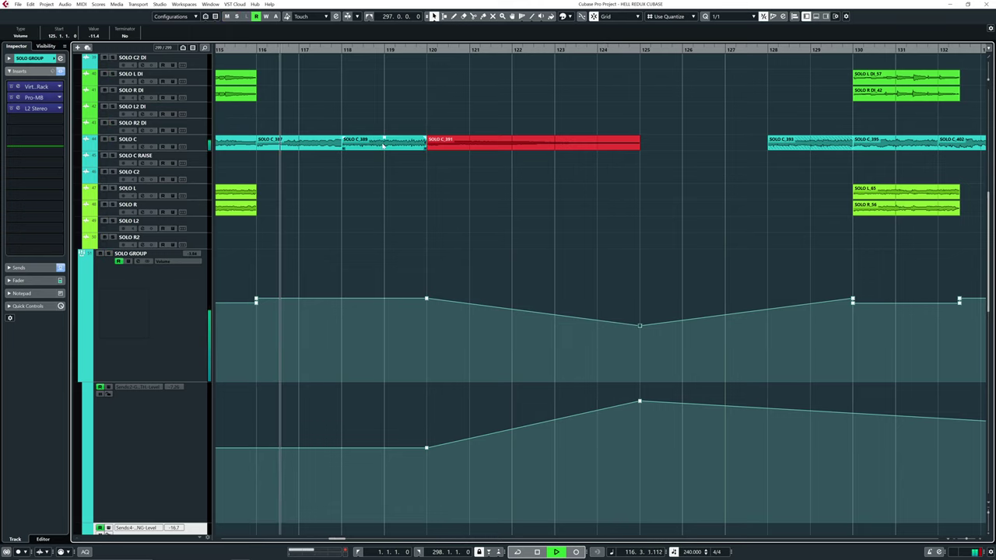